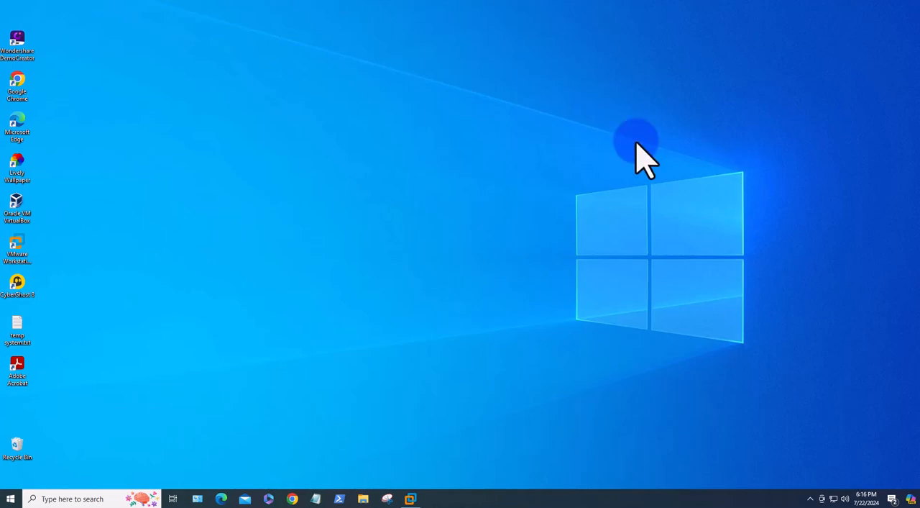
Launch Oracle VM VirtualBox and minimize its manager window
click(15, 208)
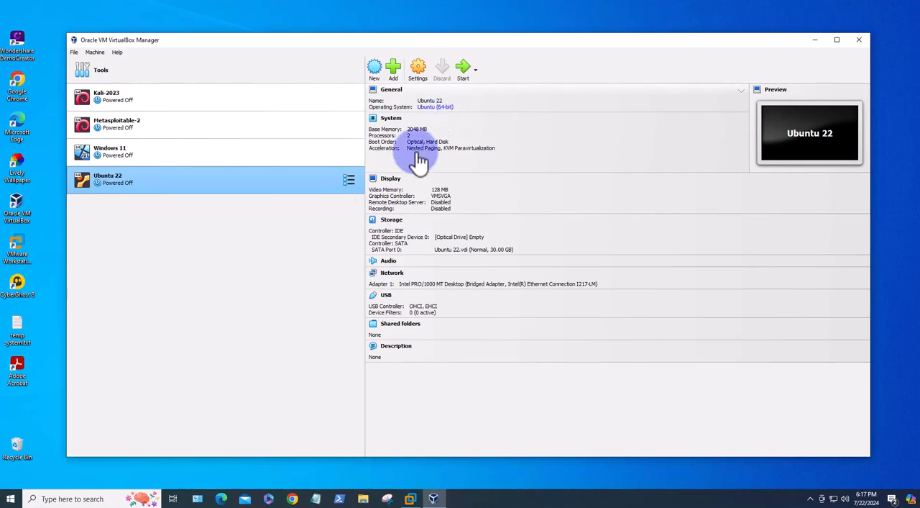
click(815, 40)
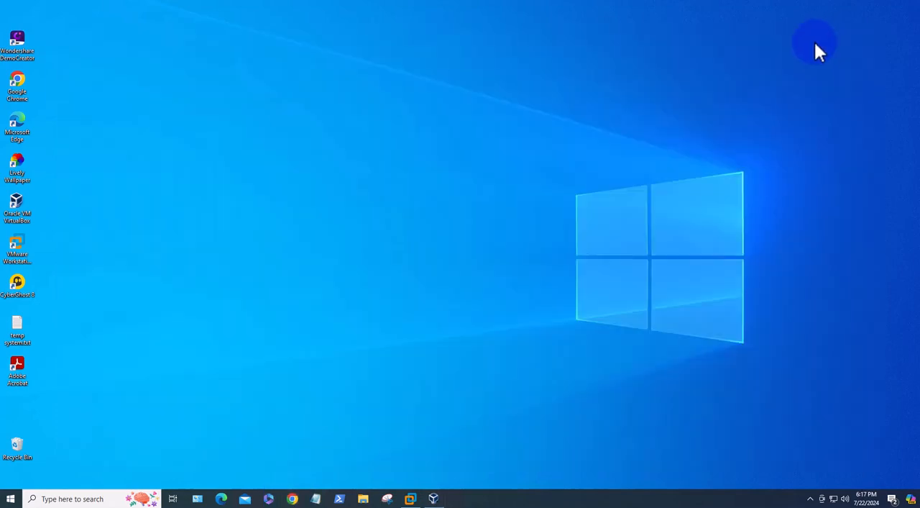
Search Google in Chrome for "ubuntu download" and open the Download Ubuntu Desktop page
click(292, 498)
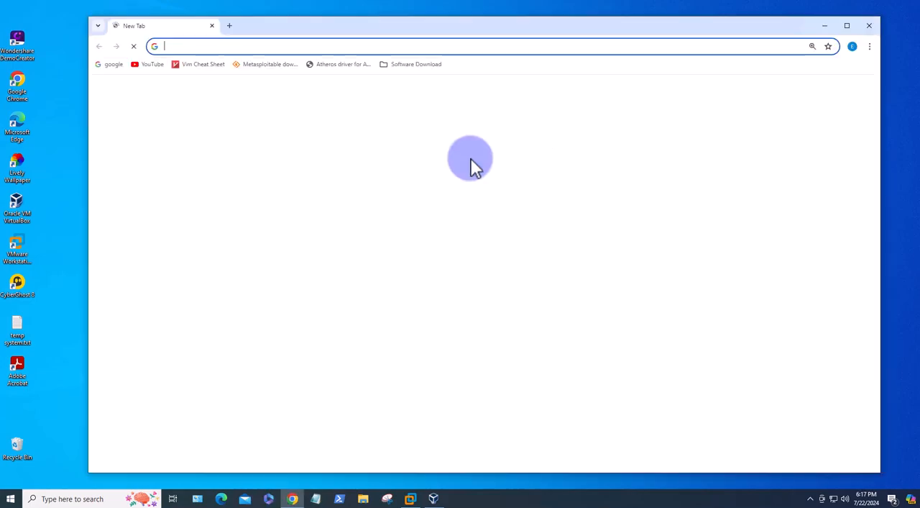
click(241, 43)
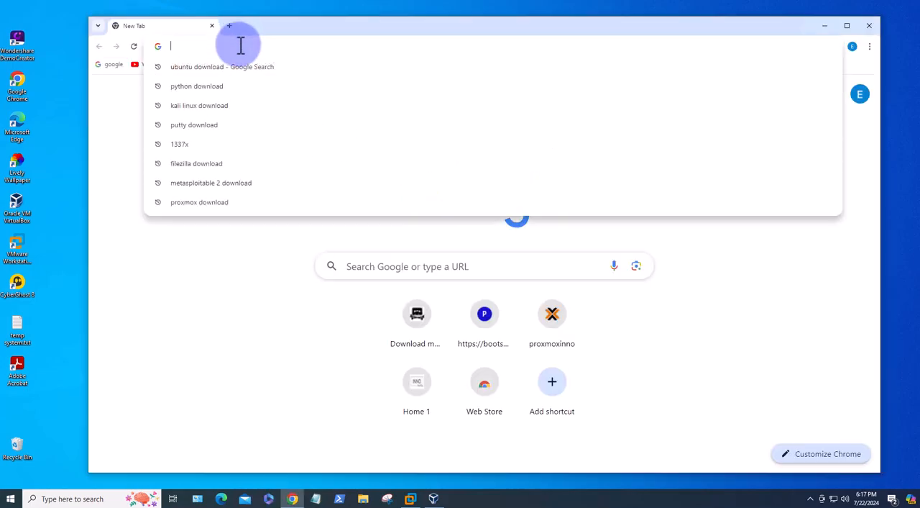
text(ubuntu download)
key(End)
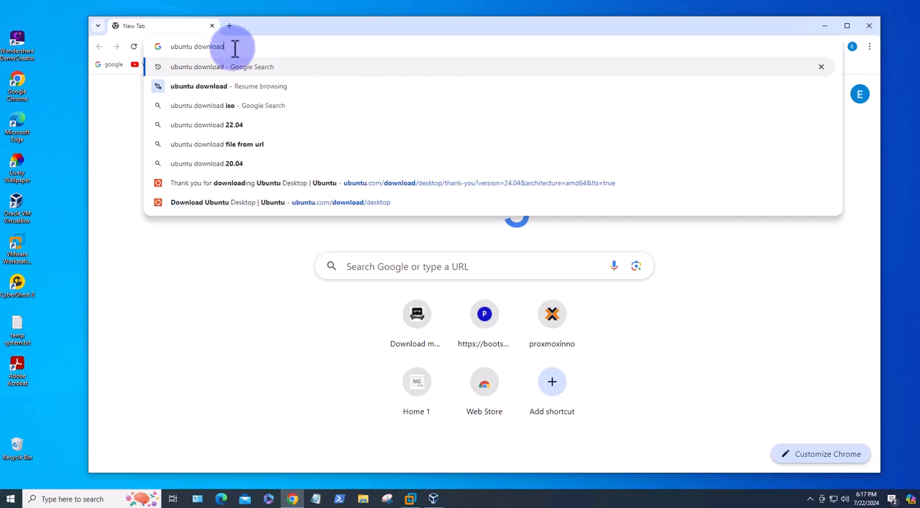
key(Return)
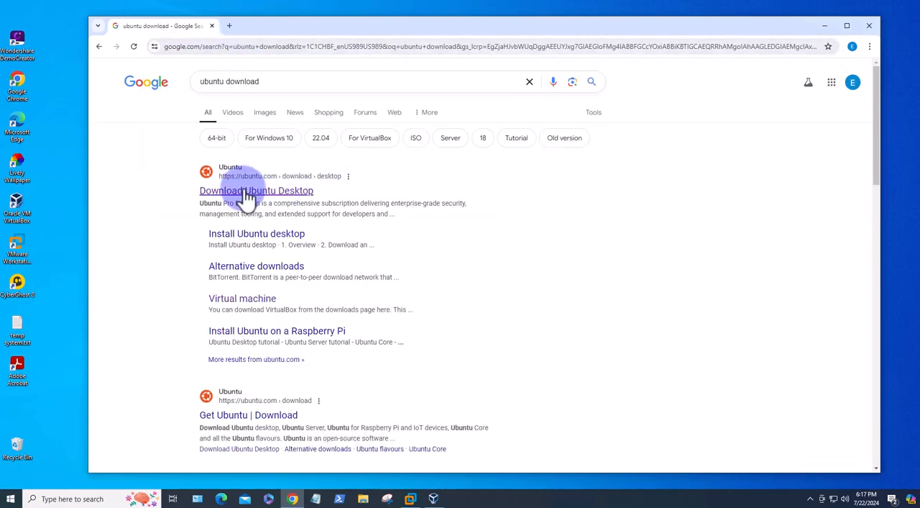
click(284, 193)
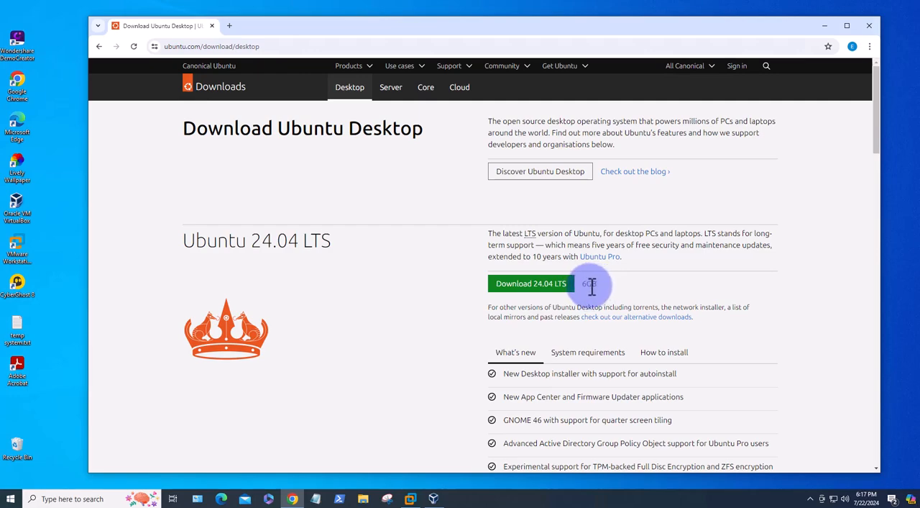
View the system requirements for Ubuntu 24.04 LTS and start downloading that version
scroll(755, 321, down, 1)
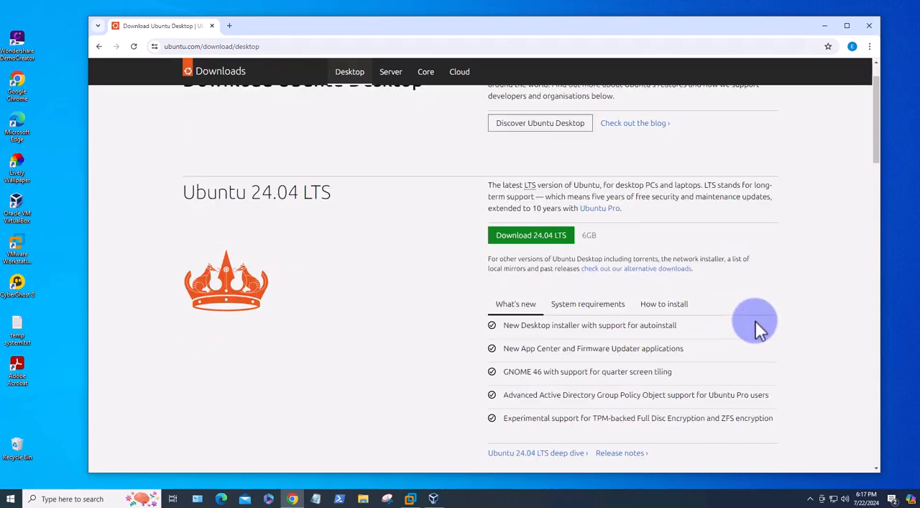
click(575, 308)
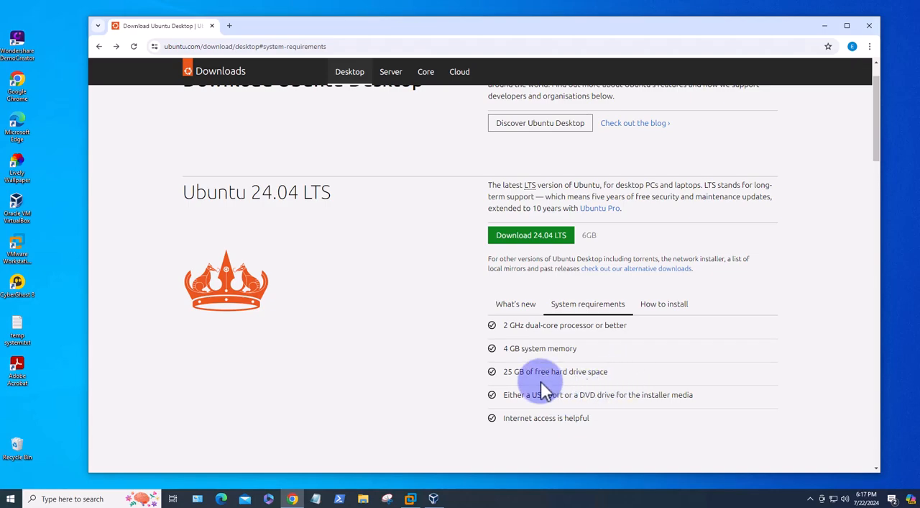
click(520, 244)
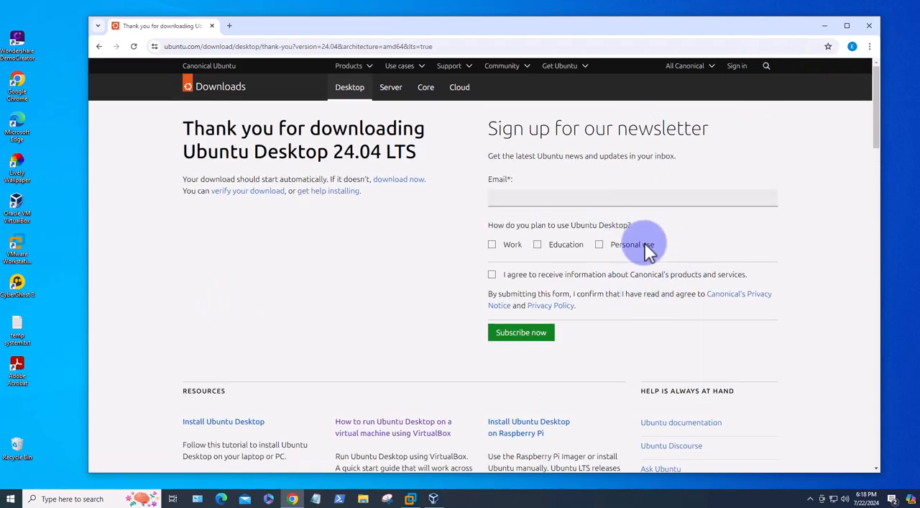
Check the progress of the Ubuntu 24.04 ISO download and minimize the browser window
click(834, 47)
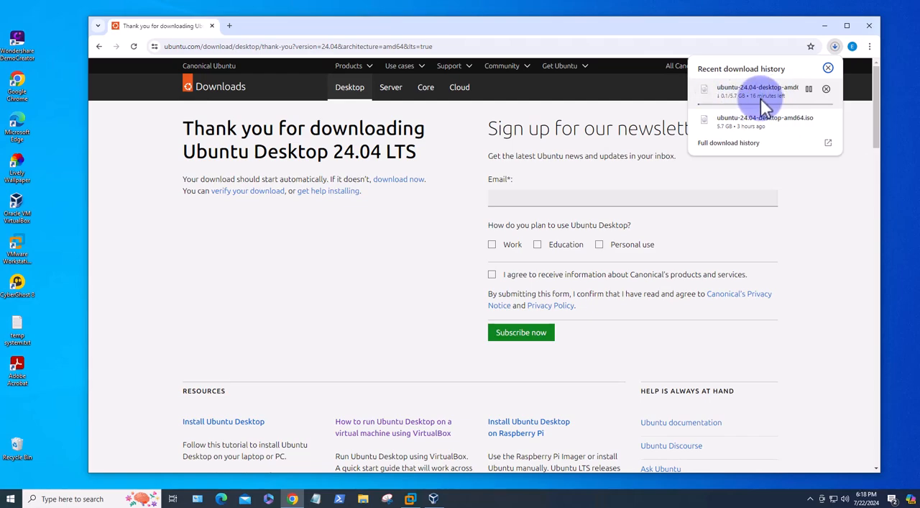
click(827, 68)
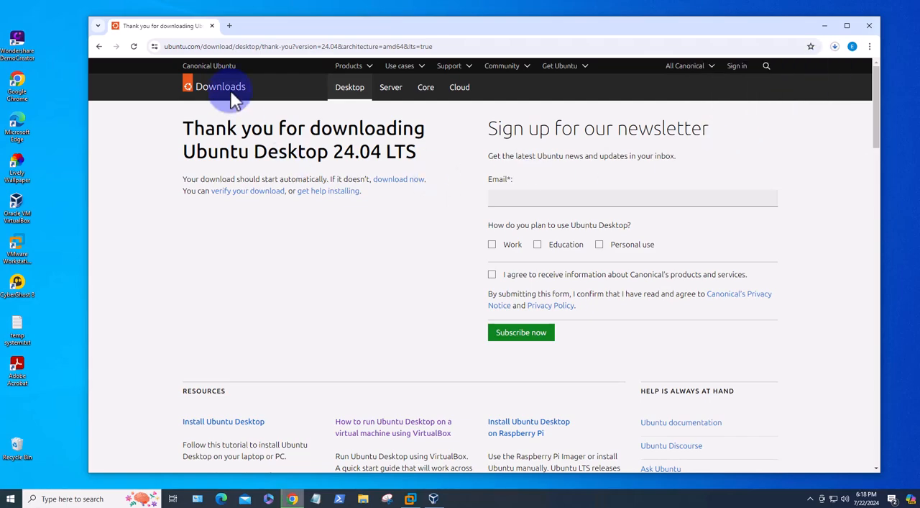
click(824, 30)
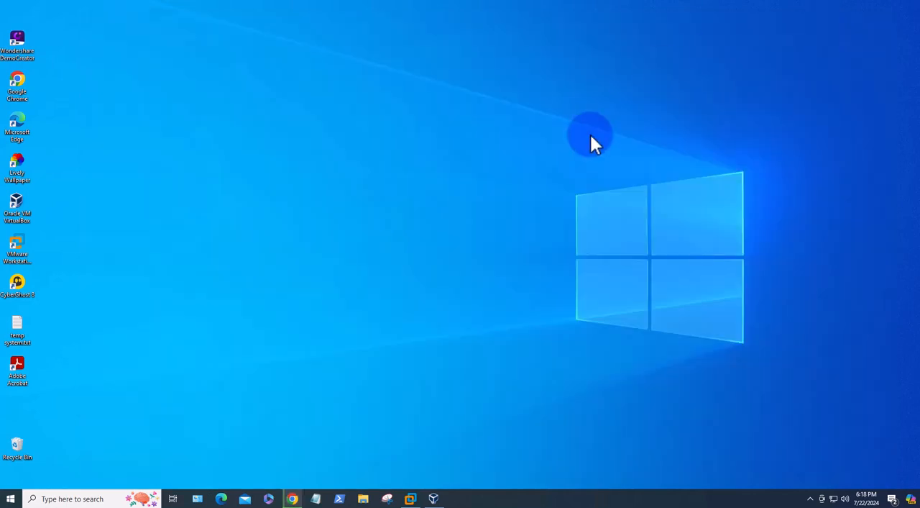
Switch to VirtualBox, start a new virtual machine named "Ubuntu 24.04" and proceed to its hardware settings
click(432, 498)
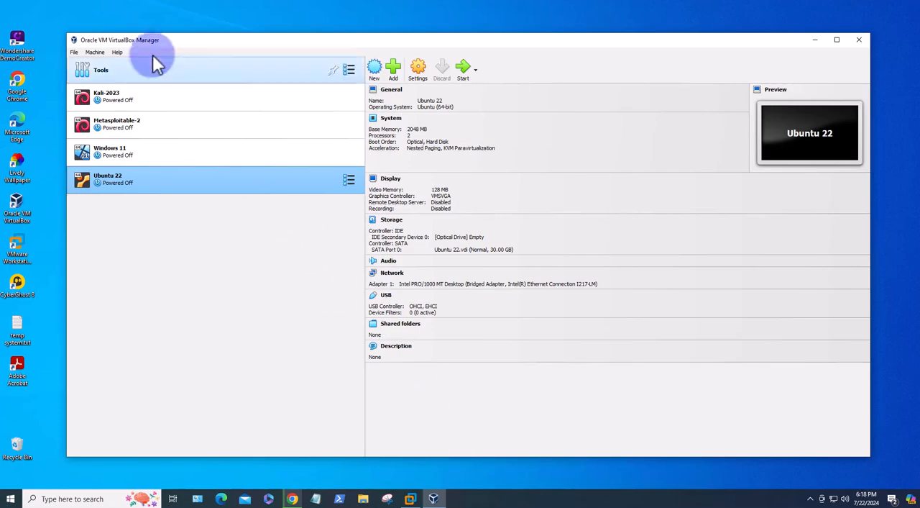
click(375, 68)
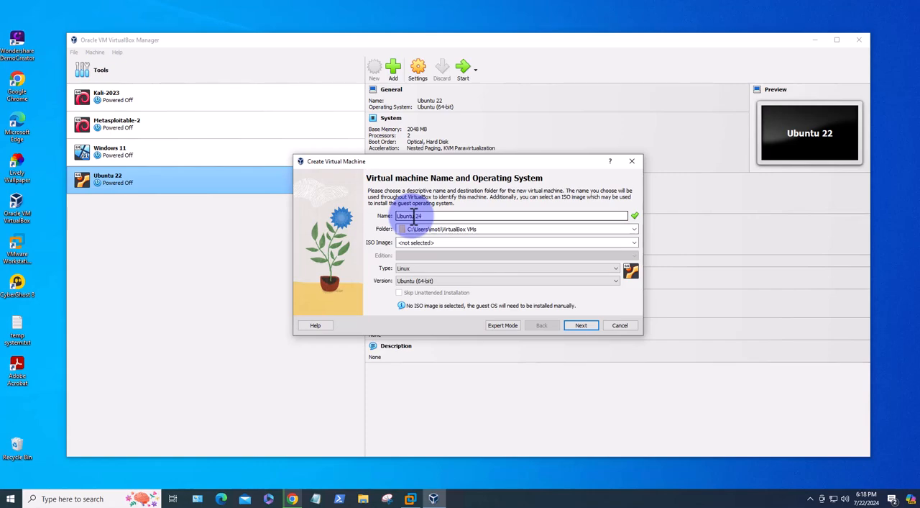
click(414, 216)
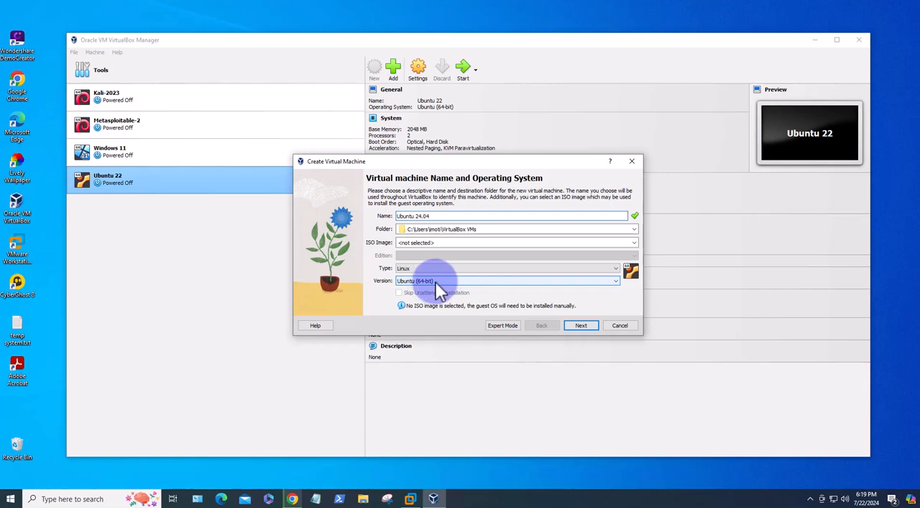
click(586, 324)
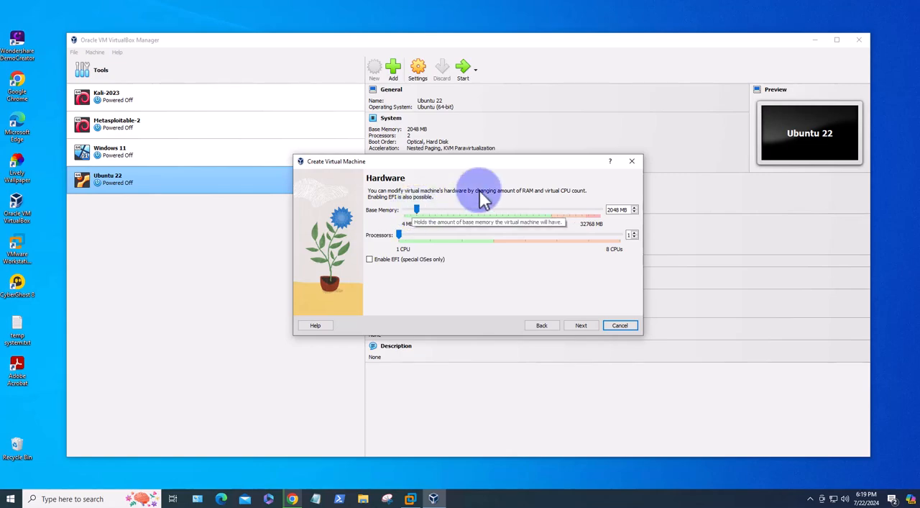
Give the new virtual machine 4096 MB of base memory and 2 processors, and continue to the hard disk settings
drag(624, 210, 595, 208)
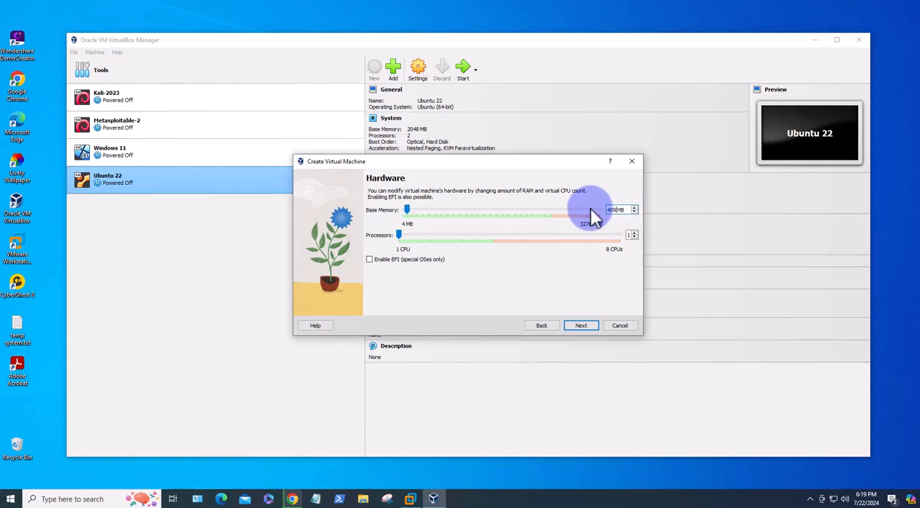
text(4096)
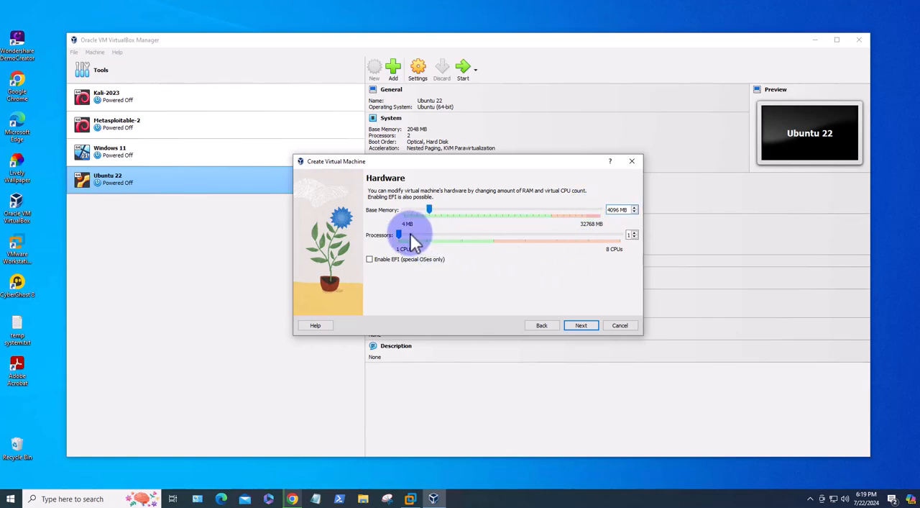
click(432, 237)
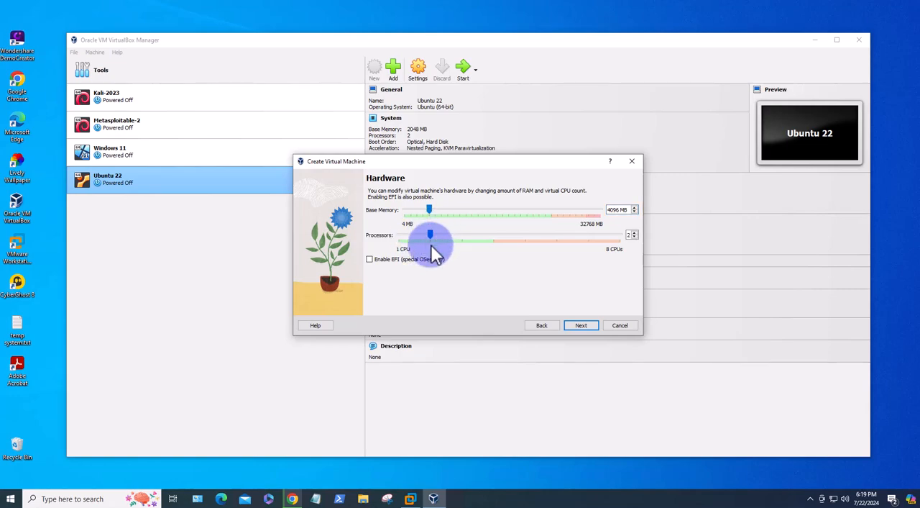
click(581, 327)
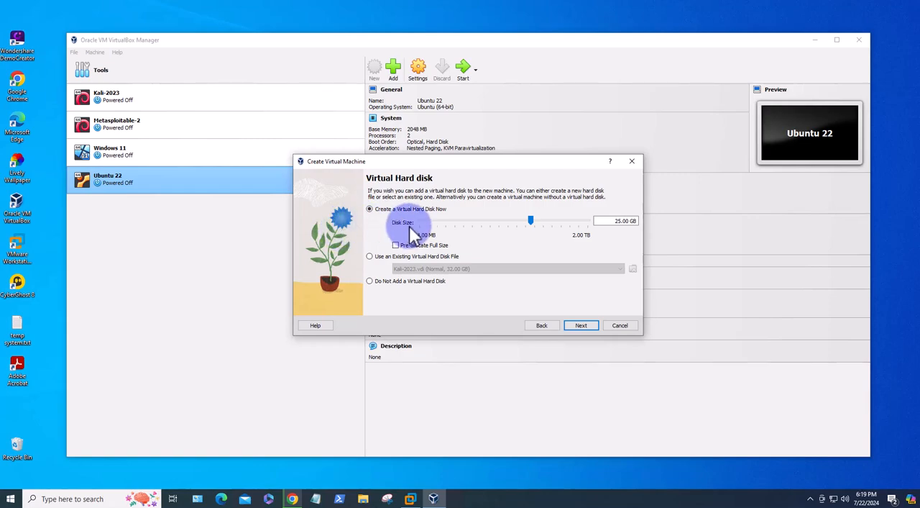
Set the new virtual hard disk's size to 30 GB and finish creating the virtual machine
drag(628, 221, 603, 221)
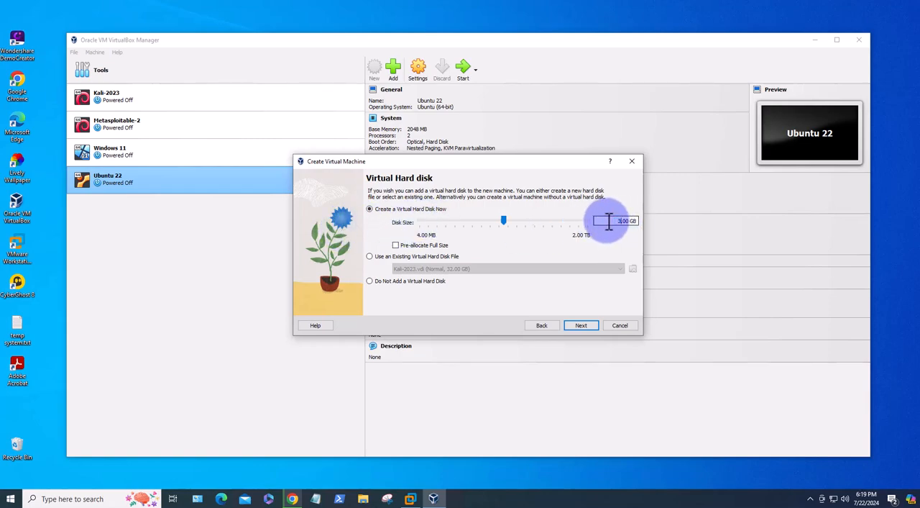
click(584, 327)
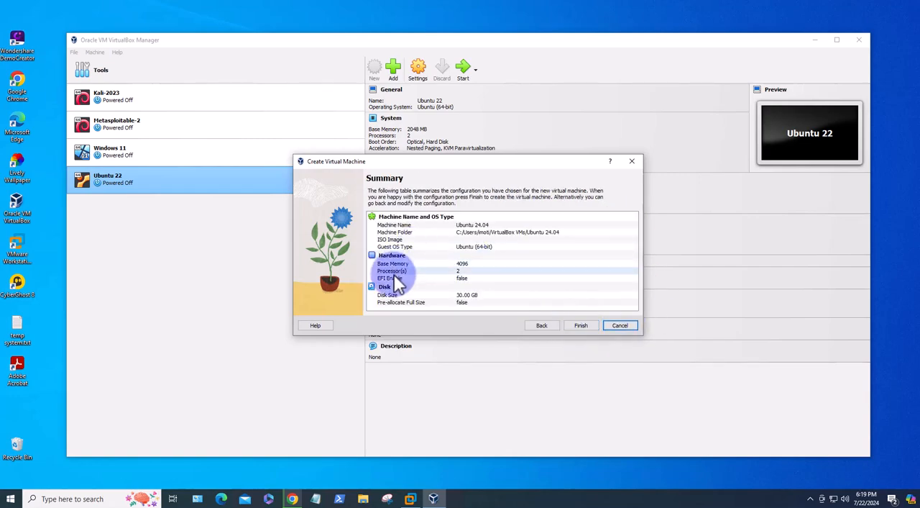
click(594, 326)
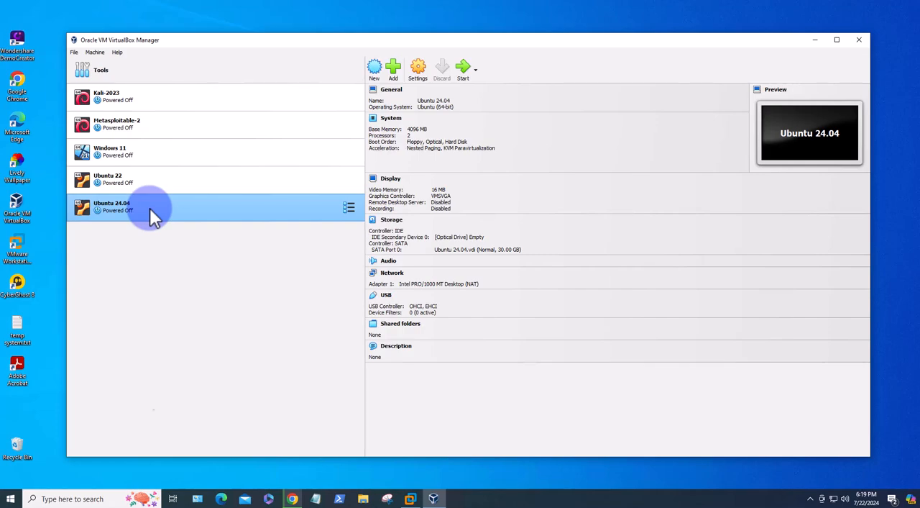
Set both Shared Clipboard and Drag'n'Drop to Bidirectional in the Ubuntu 24.04 machine's advanced general settings
right_click(149, 208)
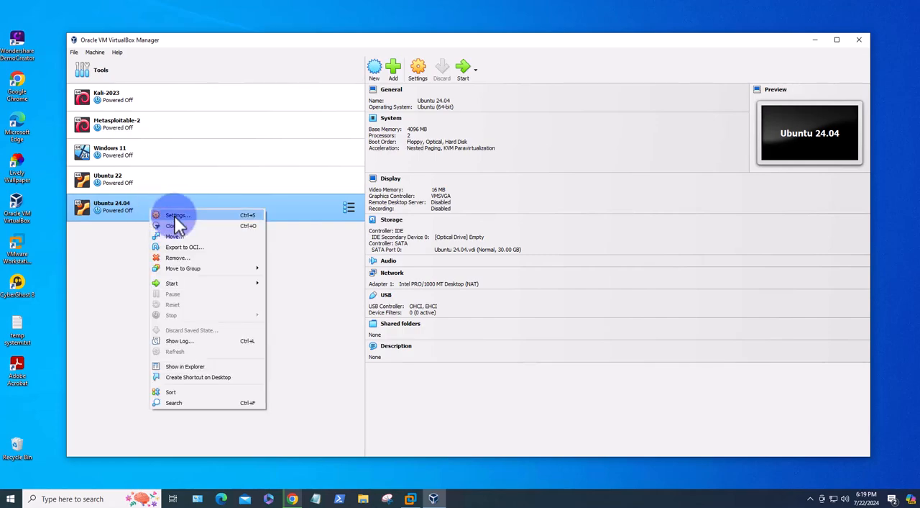
click(175, 215)
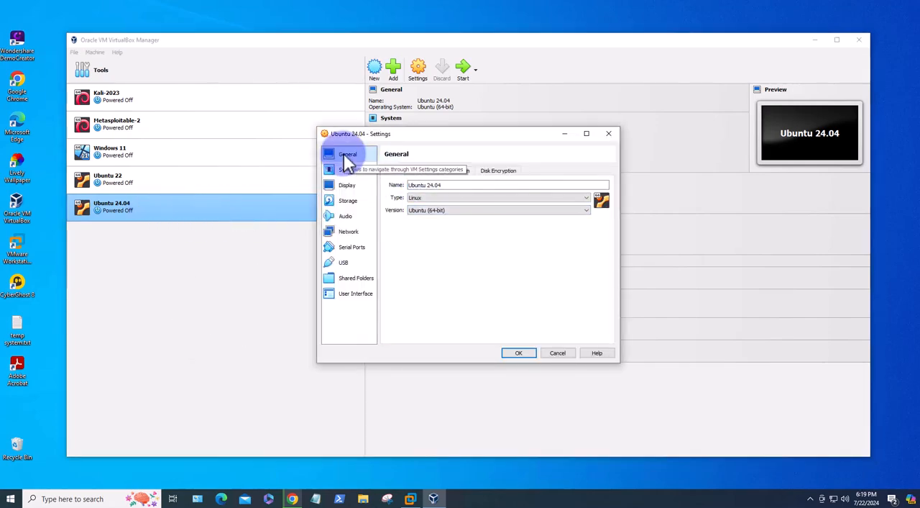
click(422, 171)
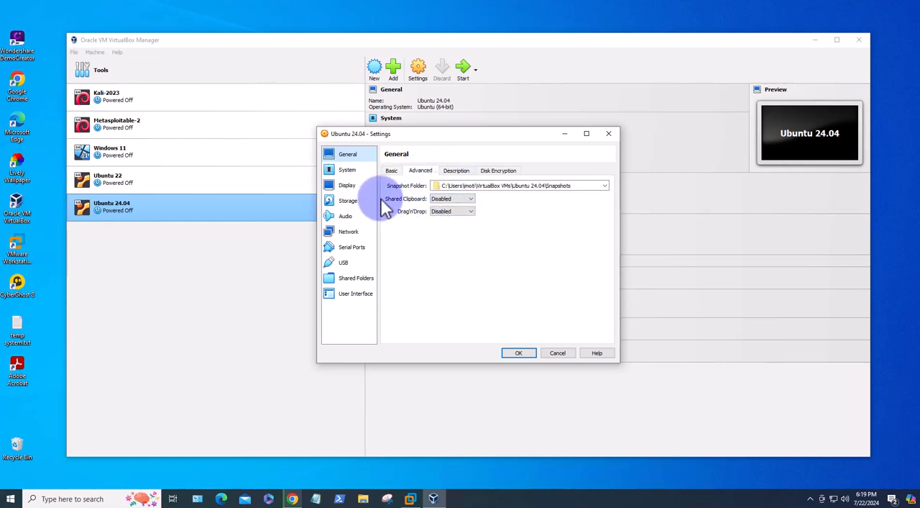
click(453, 199)
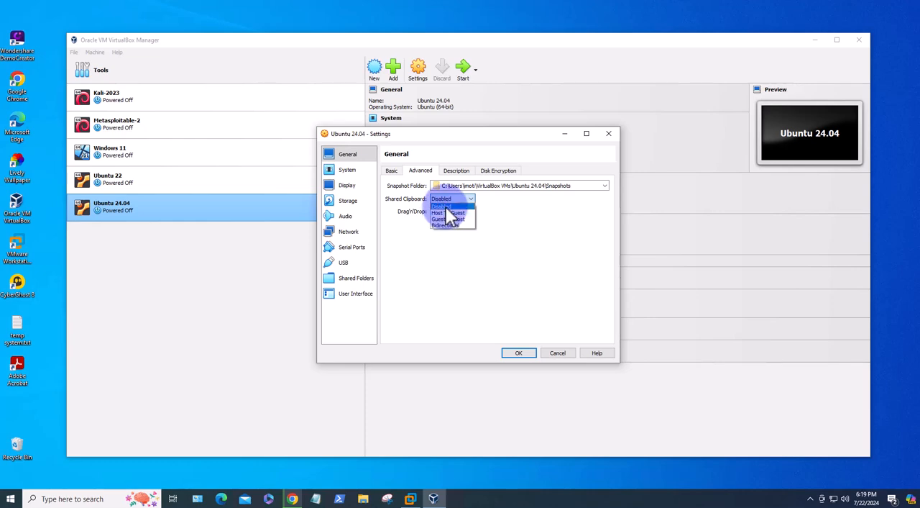
click(446, 225)
click(450, 211)
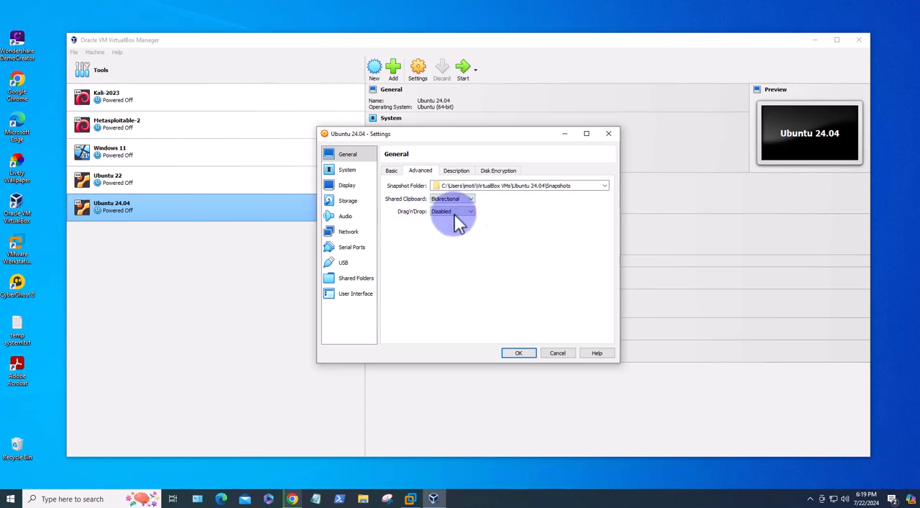
click(454, 238)
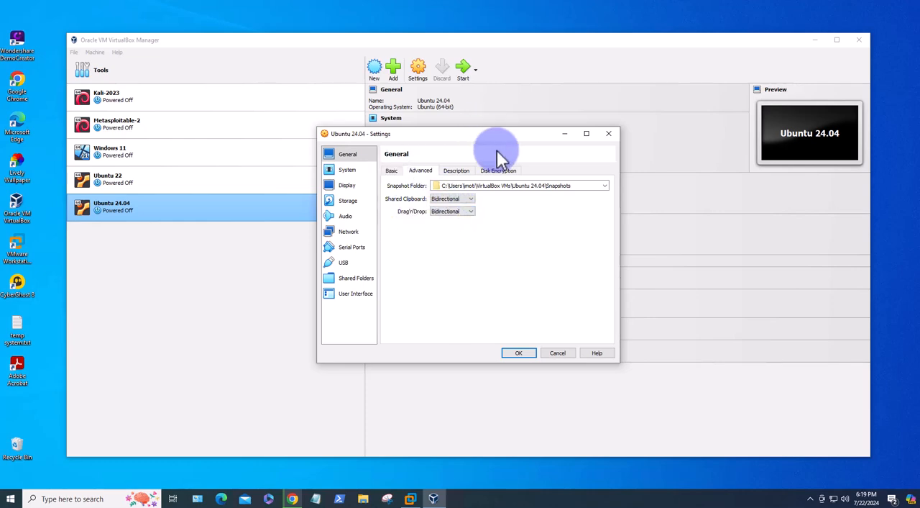
click(459, 170)
click(492, 171)
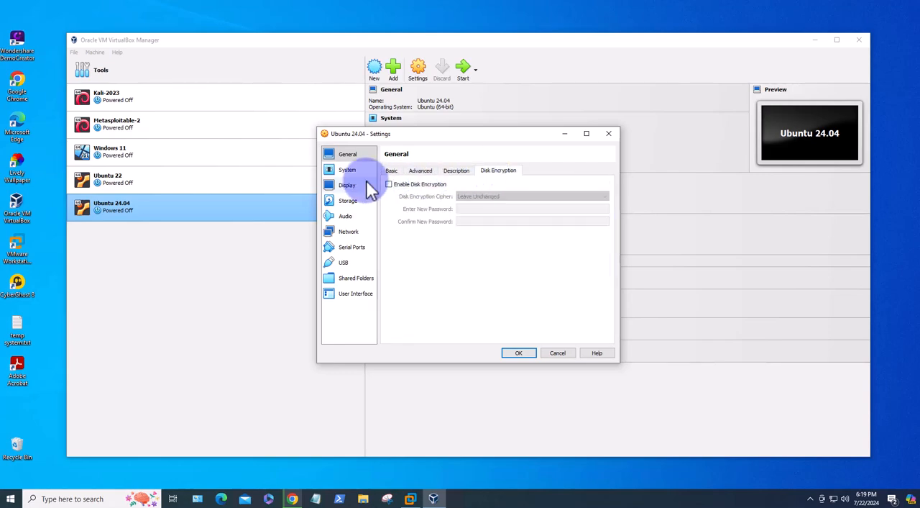
click(393, 172)
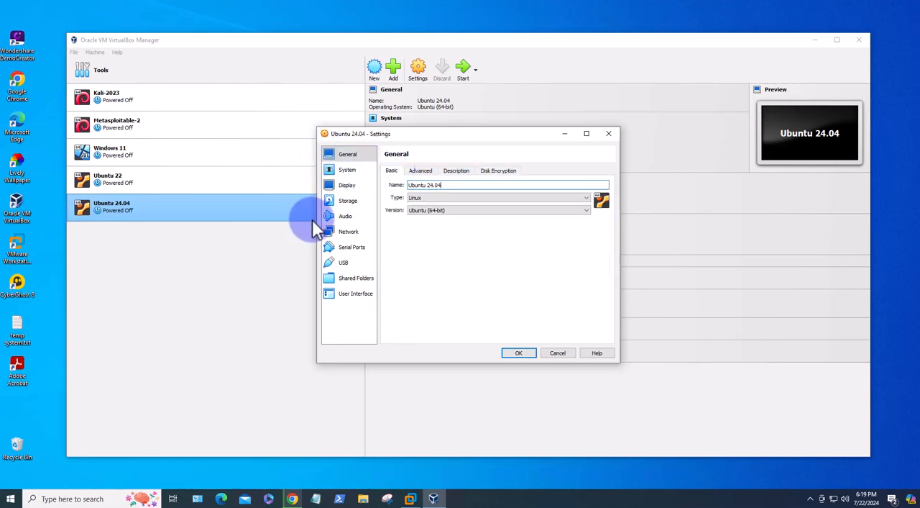
Set the machine's boot order to Optical, Hard Disk, Floppy, and disable booting from Floppy
click(347, 170)
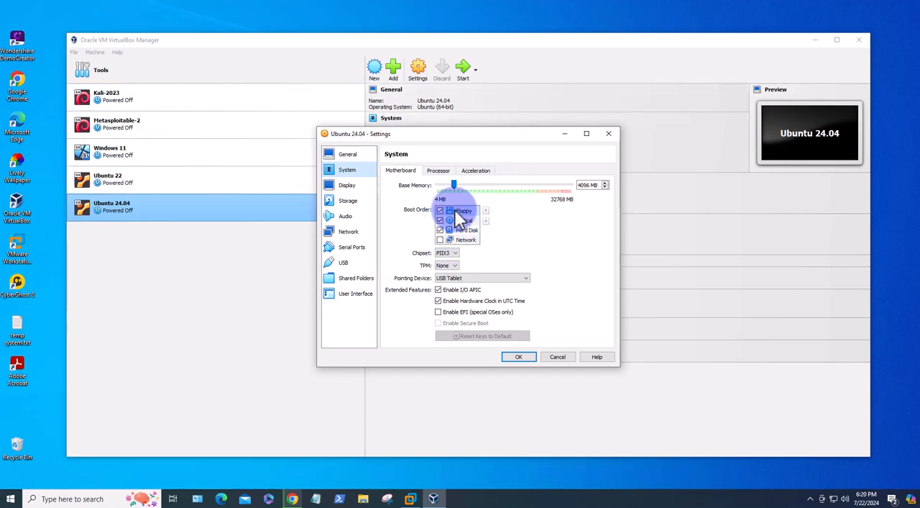
click(486, 220)
click(486, 221)
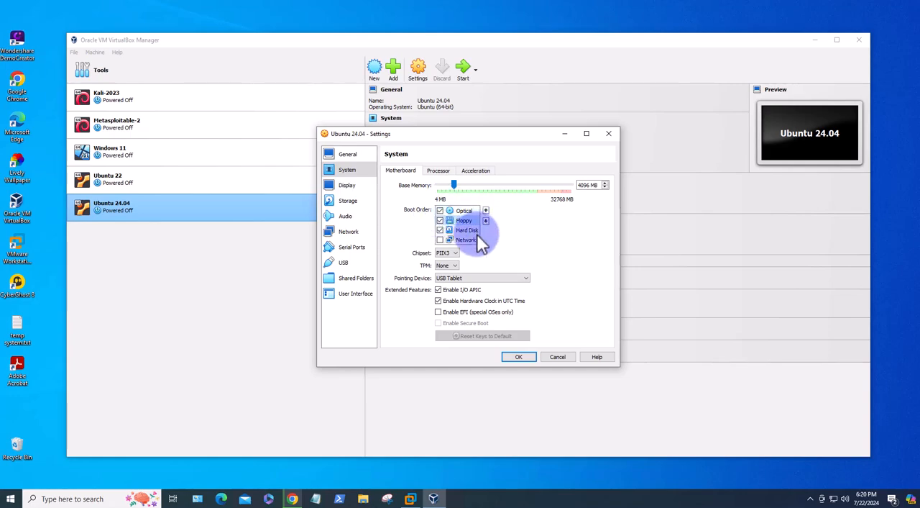
click(440, 229)
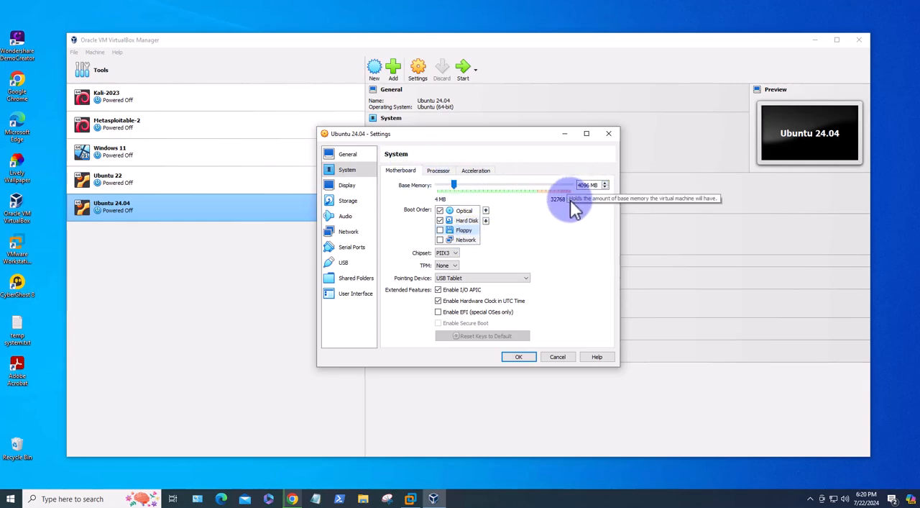
Check the processor and acceleration settings, and give the machine 128 MB of video memory with 3D acceleration enabled
click(440, 172)
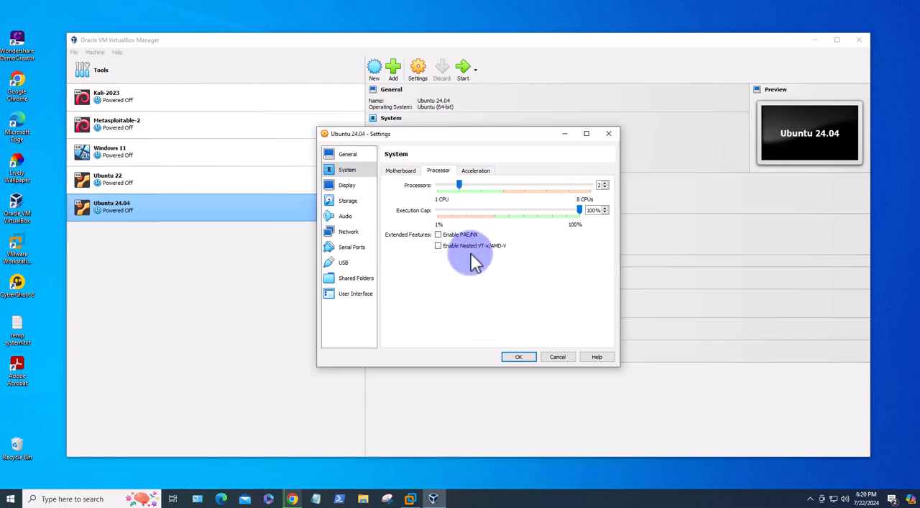
click(473, 172)
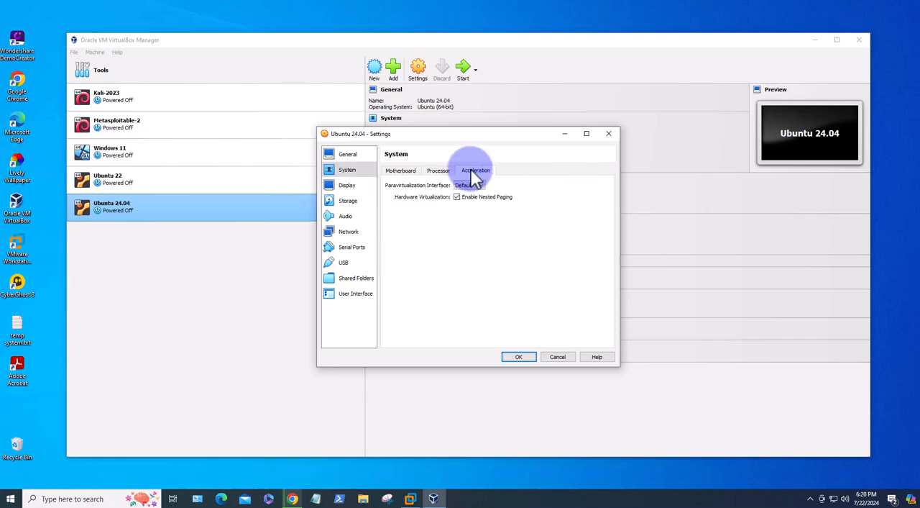
click(399, 173)
click(347, 186)
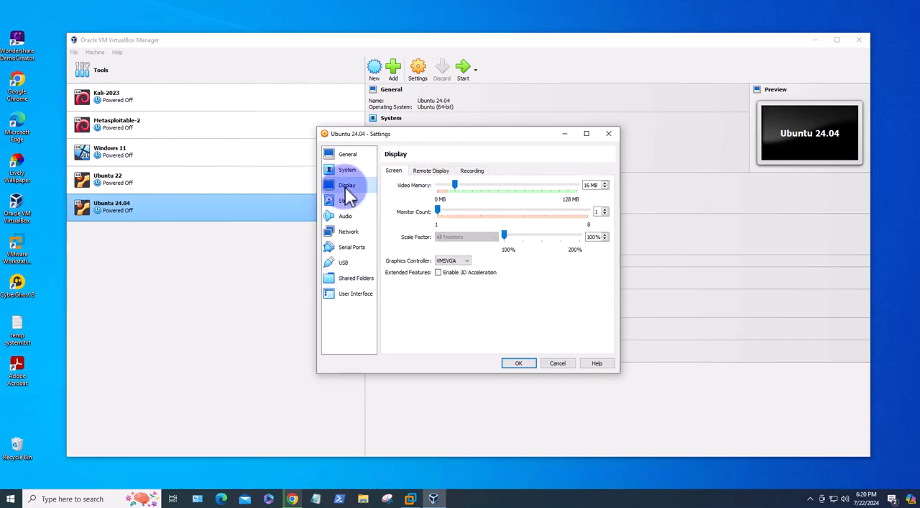
drag(447, 205, 581, 199)
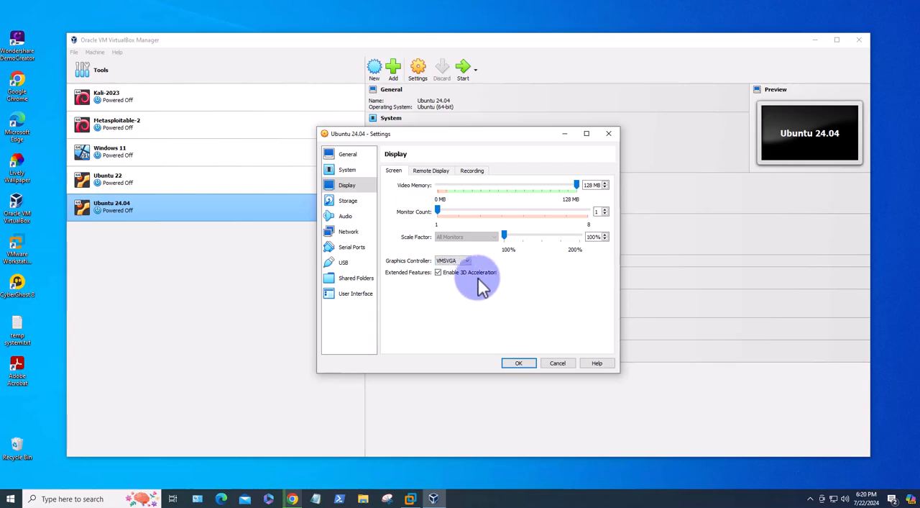
Load ubuntu-24.04-desktop-amd64.iso from the Downloads folder into the machine's empty IDE optical drive
click(348, 203)
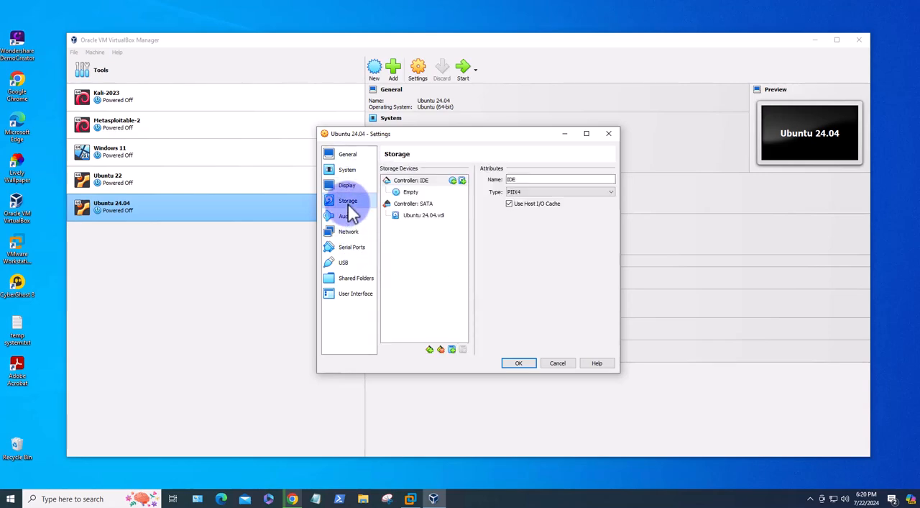
click(410, 192)
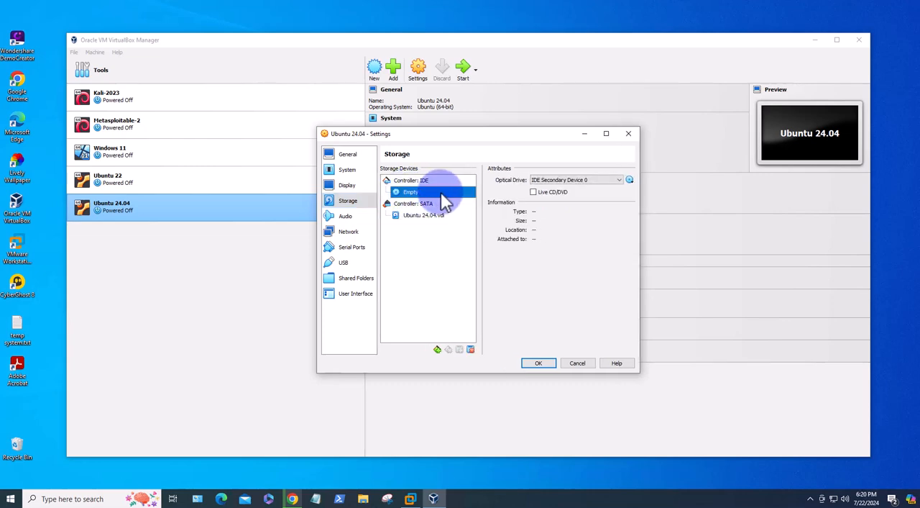
click(630, 180)
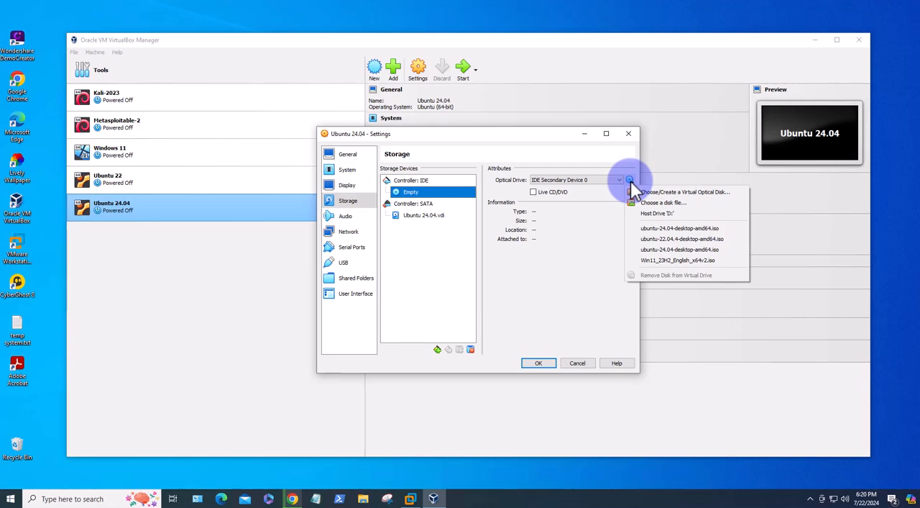
click(654, 202)
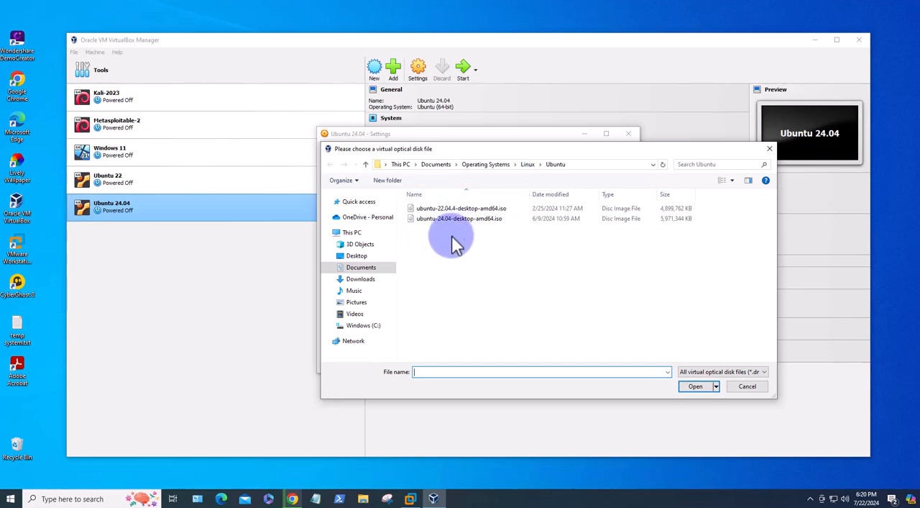
click(363, 279)
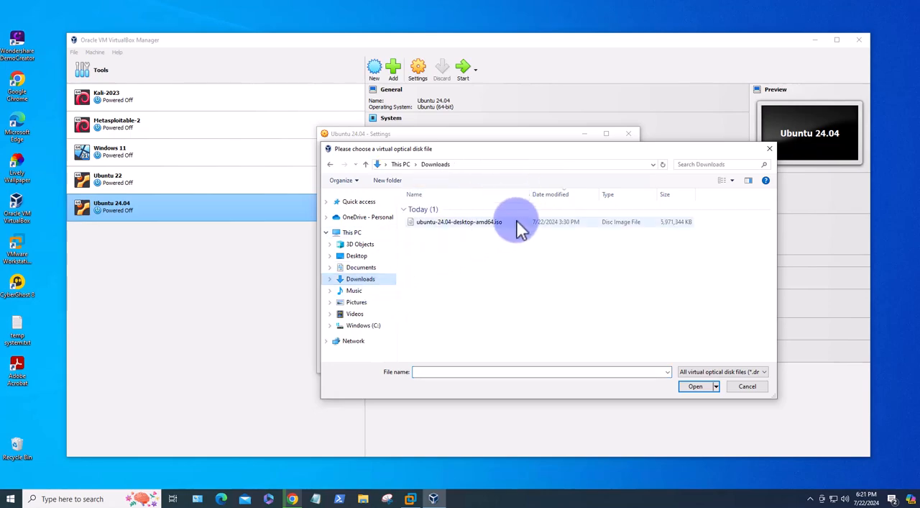
click(447, 225)
click(693, 386)
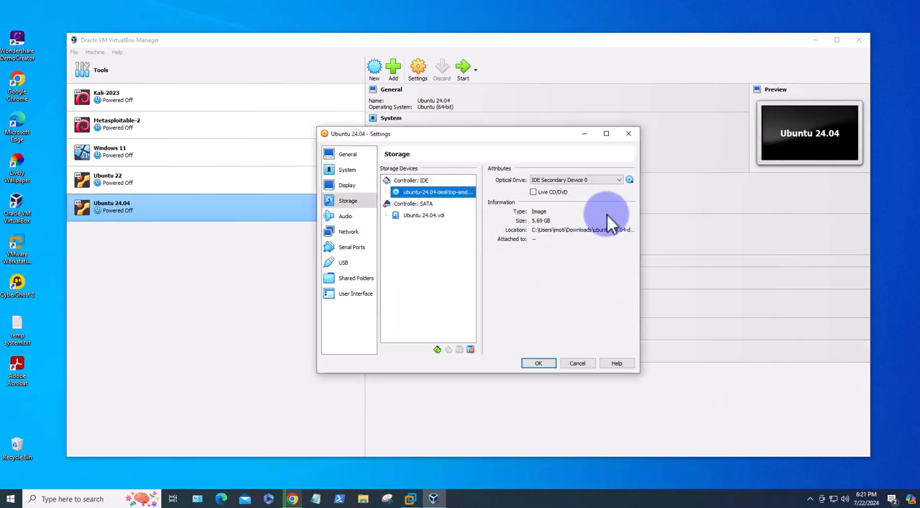
drag(640, 233, 724, 238)
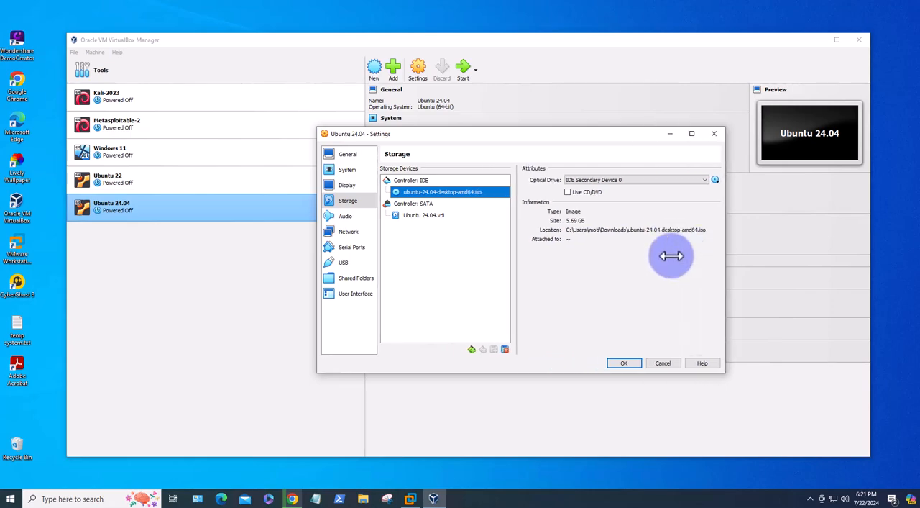
Attach network Adapter 1 to Bridged Adapter and save the machine's settings
click(349, 234)
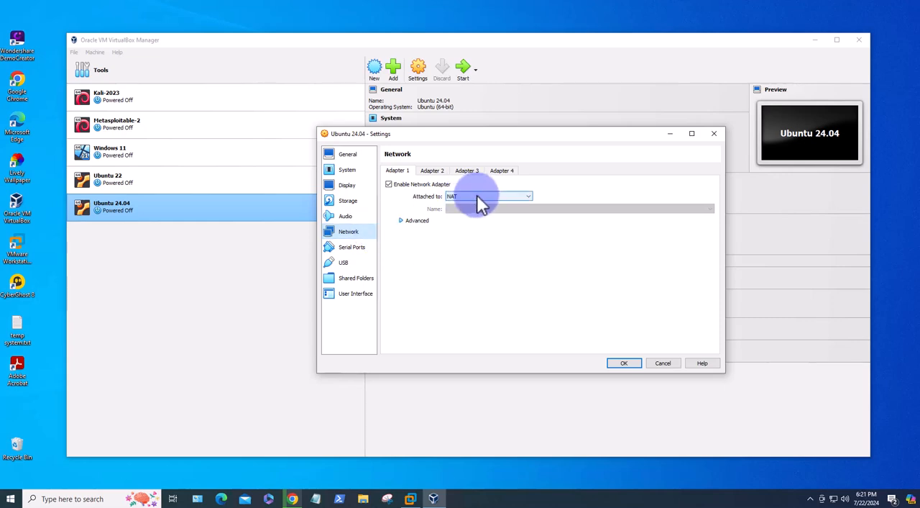
click(528, 195)
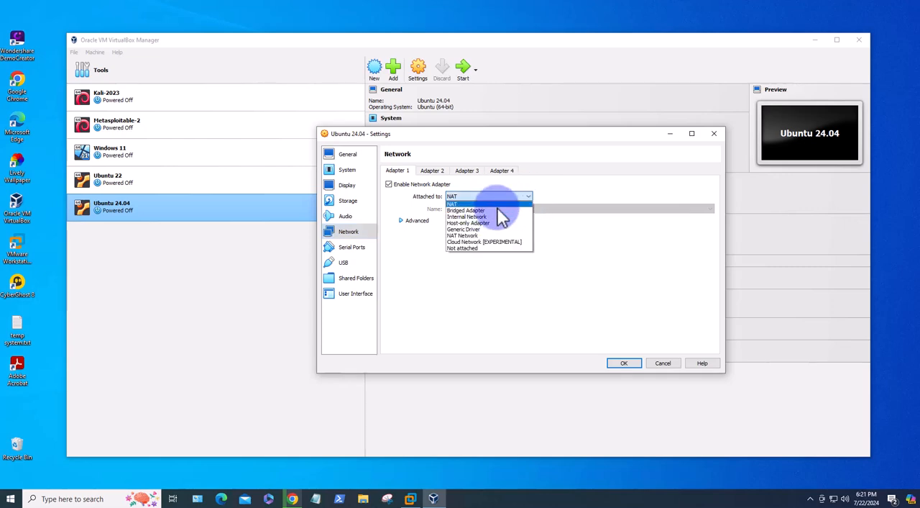
click(467, 211)
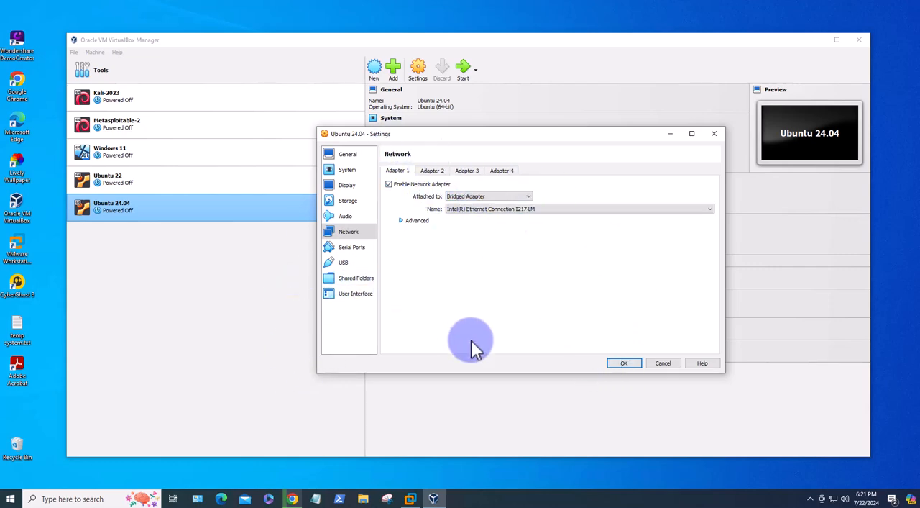
click(622, 363)
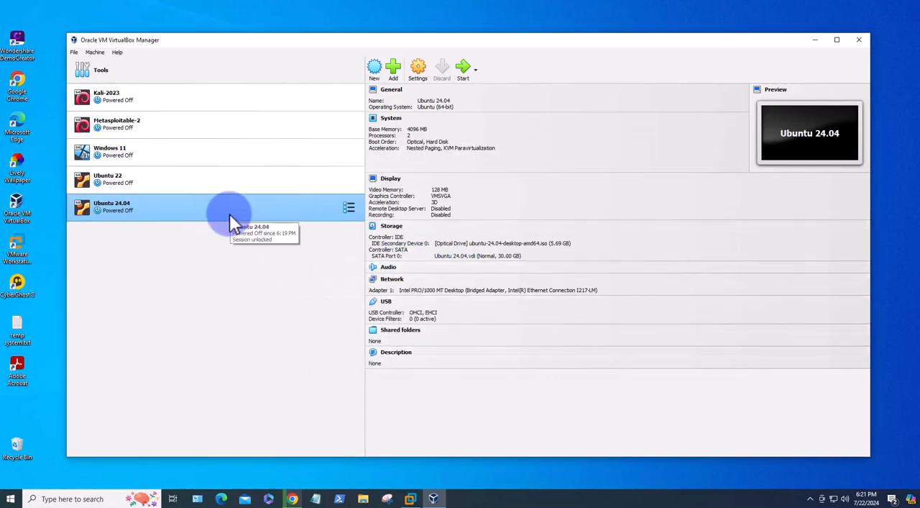
Start the Ubuntu 24.04 machine, boot it with Try or Install Ubuntu, and minimize the VirtualBox Manager window
click(466, 75)
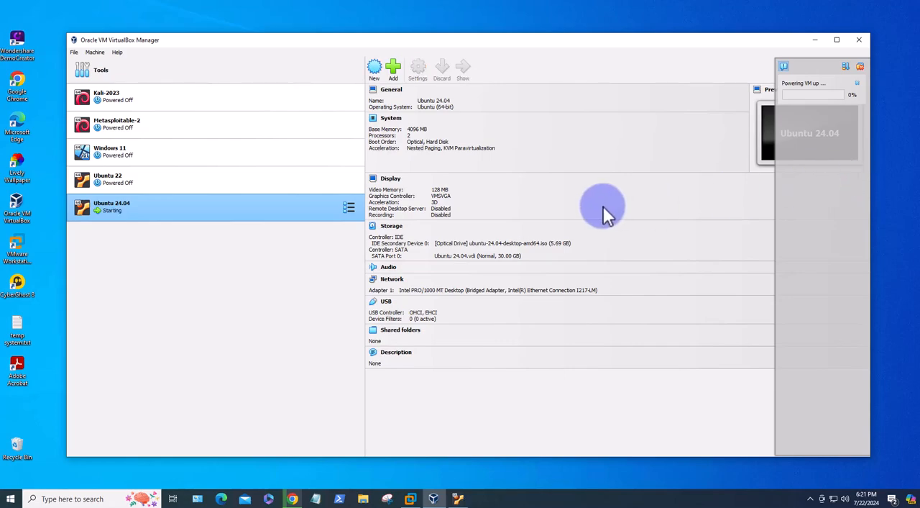
click(457, 501)
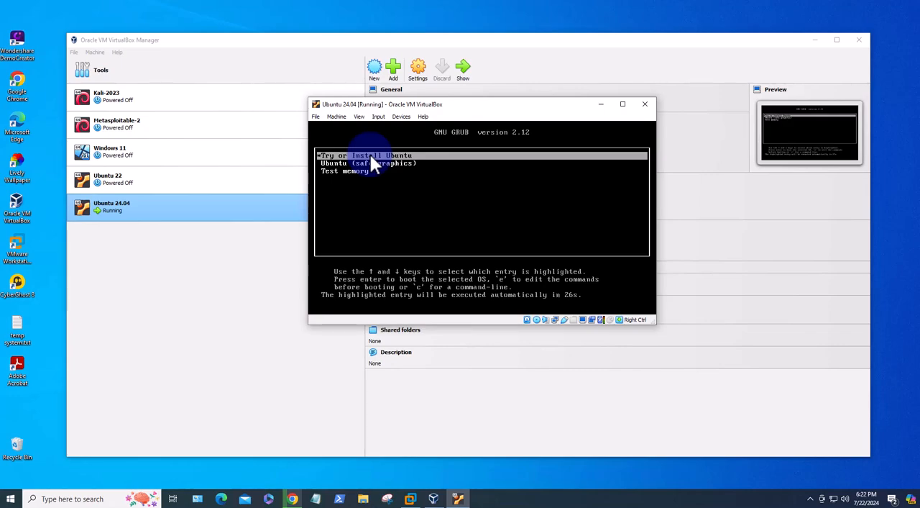
key(Return)
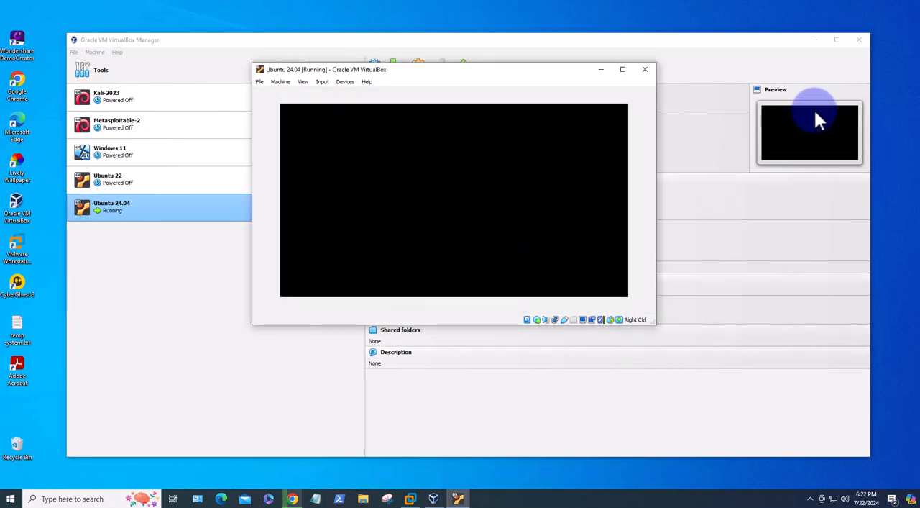
click(814, 41)
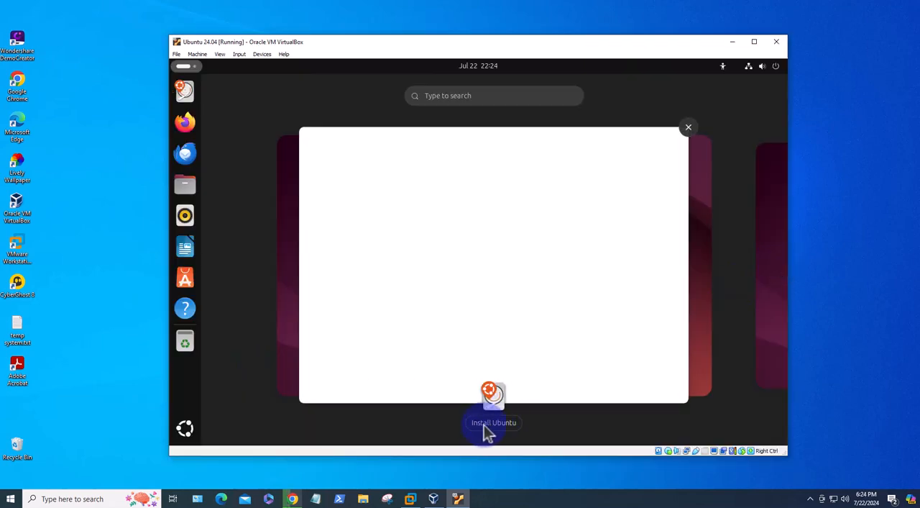
Bring up the Ubuntu installer and accept English, the default accessibility options and the English (US) keyboard layout
click(487, 429)
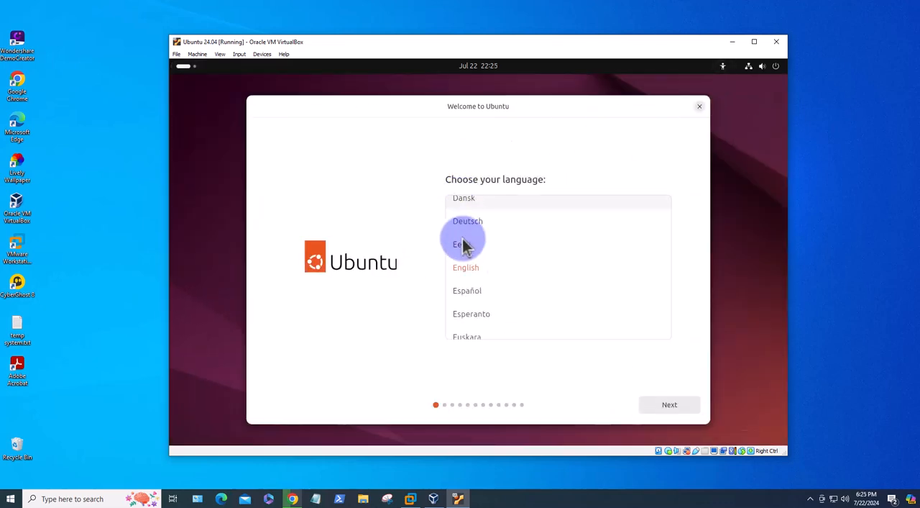
click(667, 418)
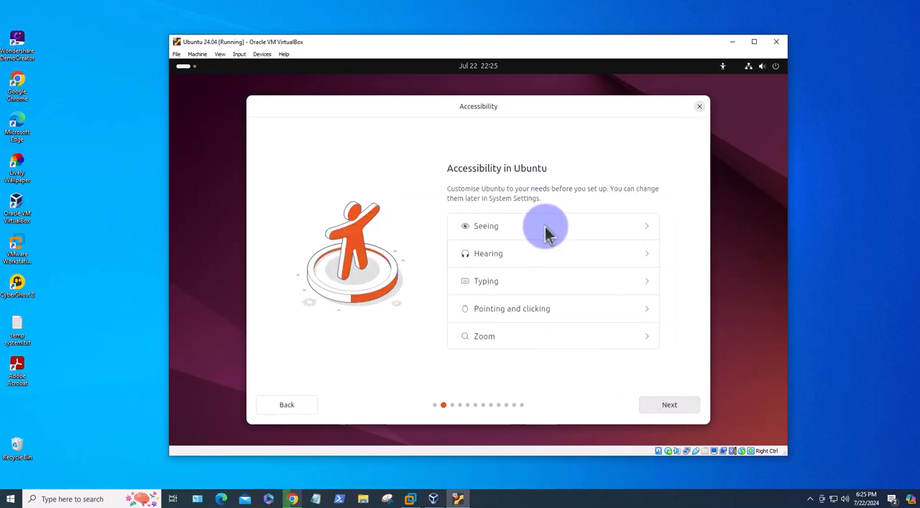
click(656, 408)
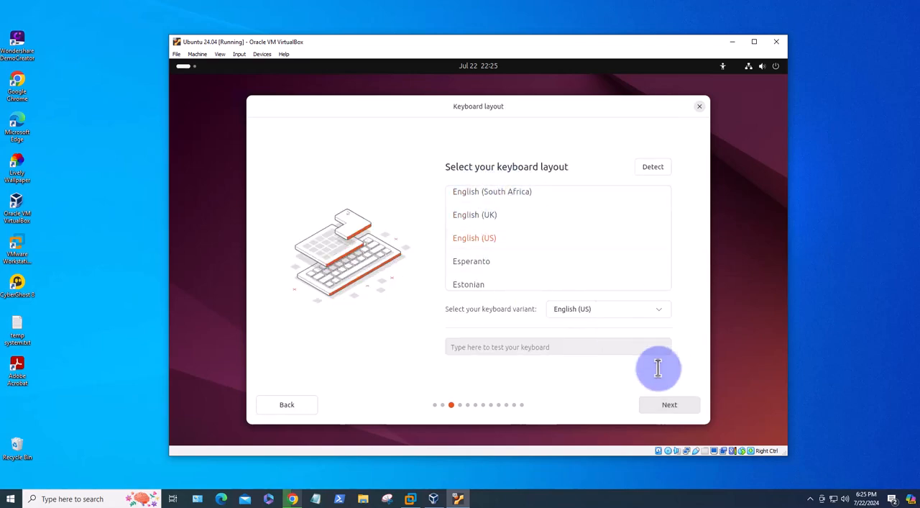
click(666, 410)
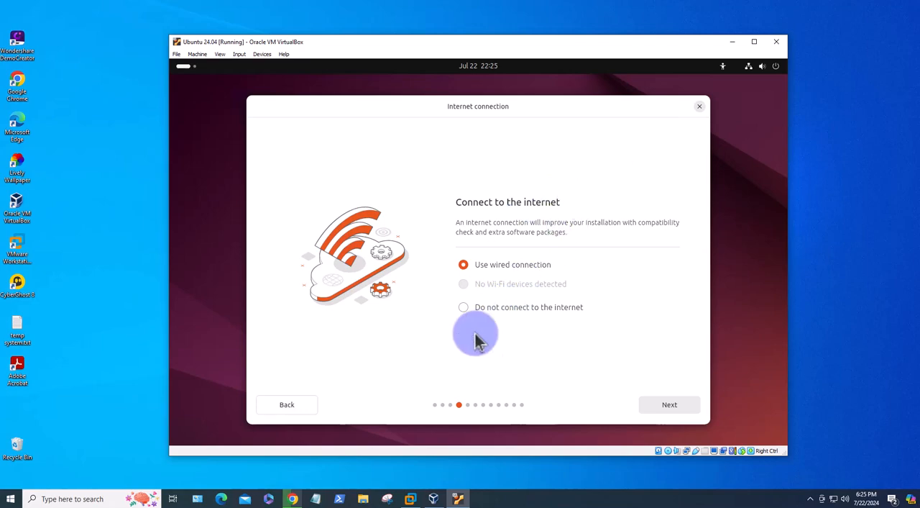
Use the wired connection, skip the installer update, and proceed with an interactive installation of Ubuntu
click(664, 408)
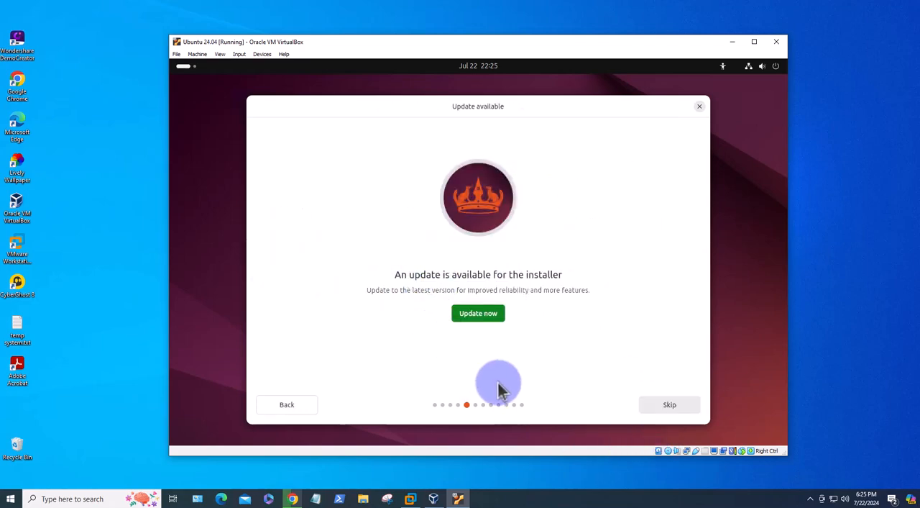
click(669, 407)
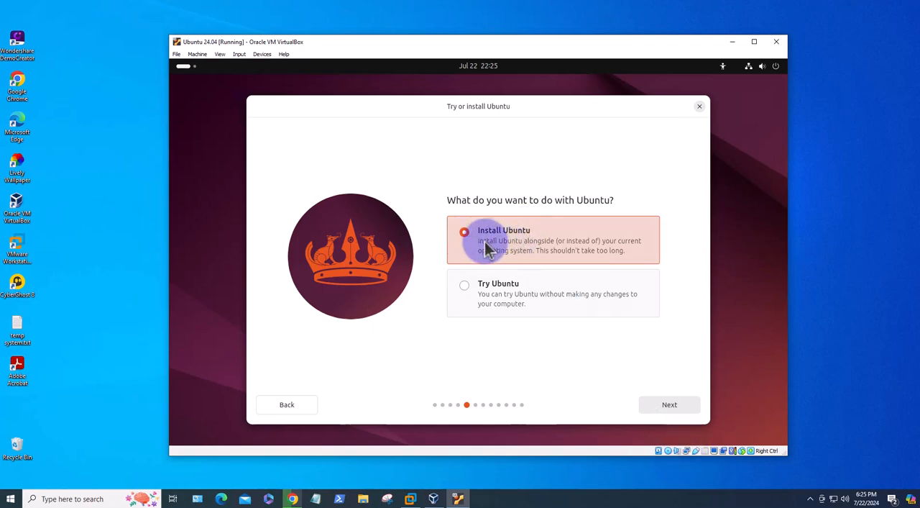
click(668, 407)
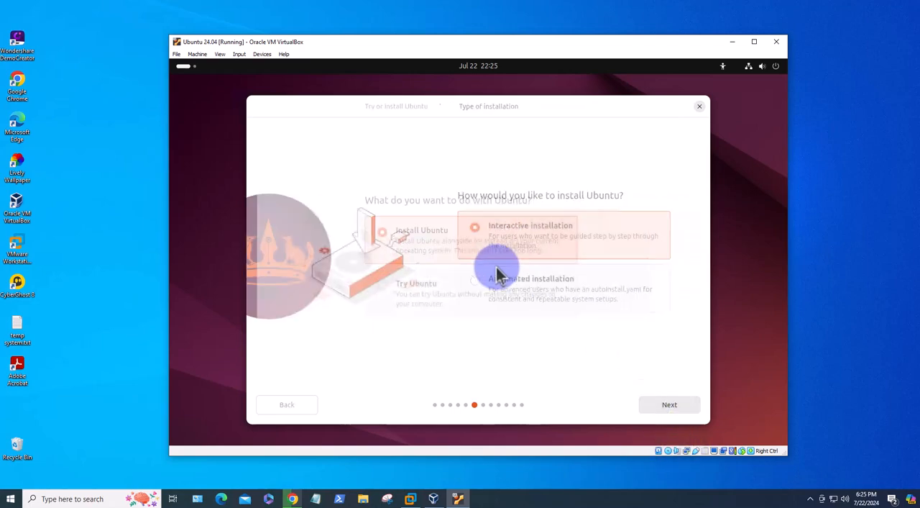
click(662, 407)
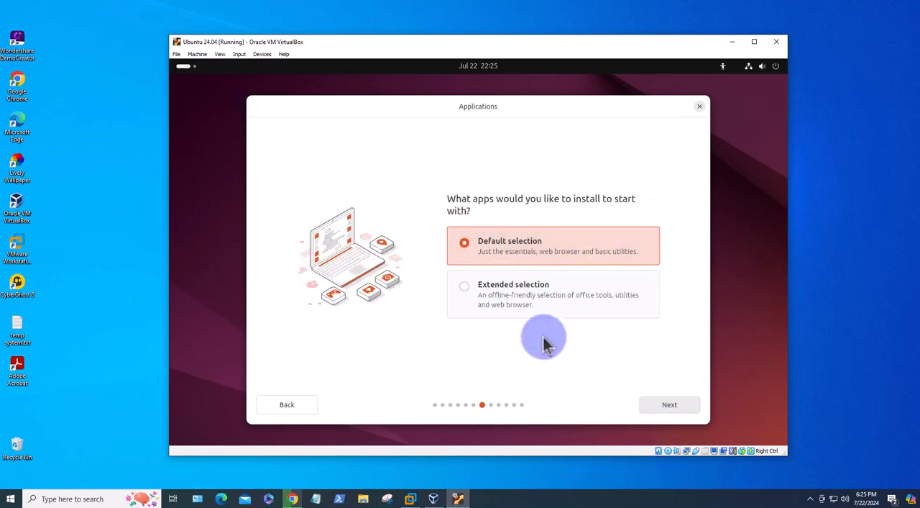
Keep the default app selection without proprietary software, and choose to erase the disk and install Ubuntu
click(662, 407)
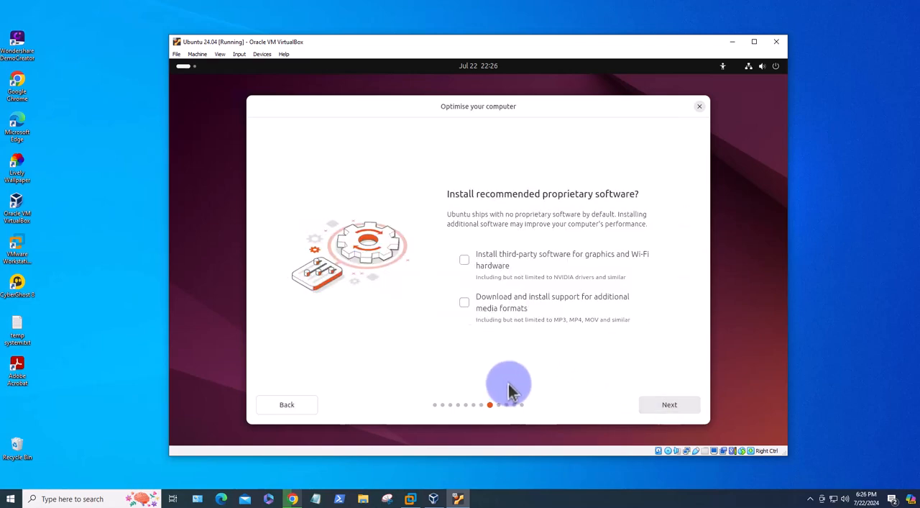
click(665, 407)
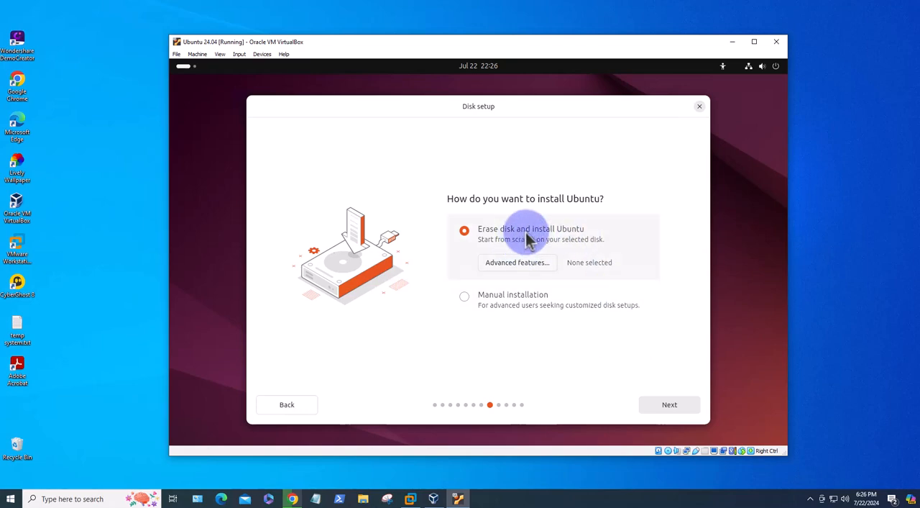
click(662, 407)
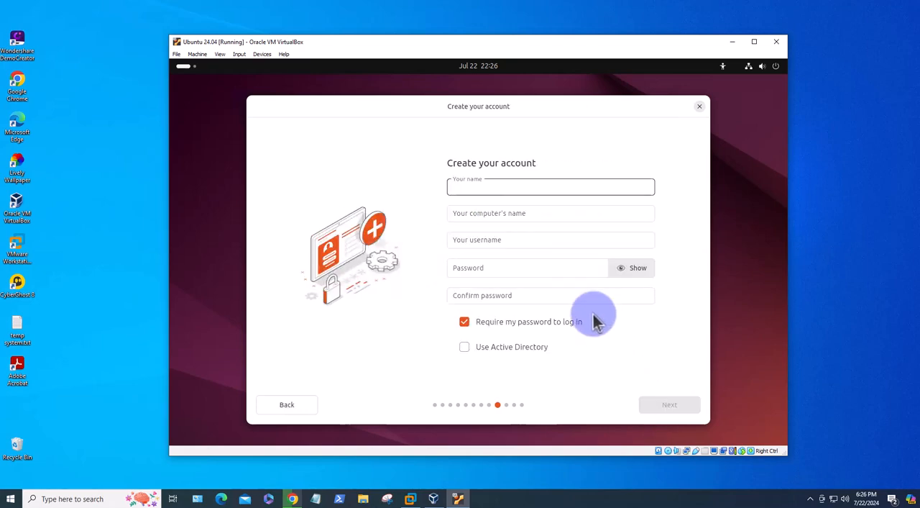
Fill in the account's name, keep the suggested computer name and username, and enter and confirm the account password
text(Inno)
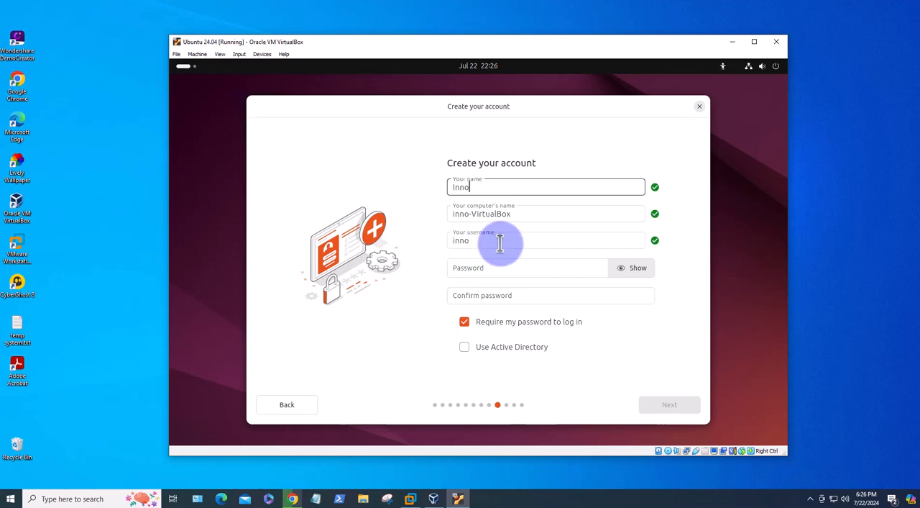
click(473, 268)
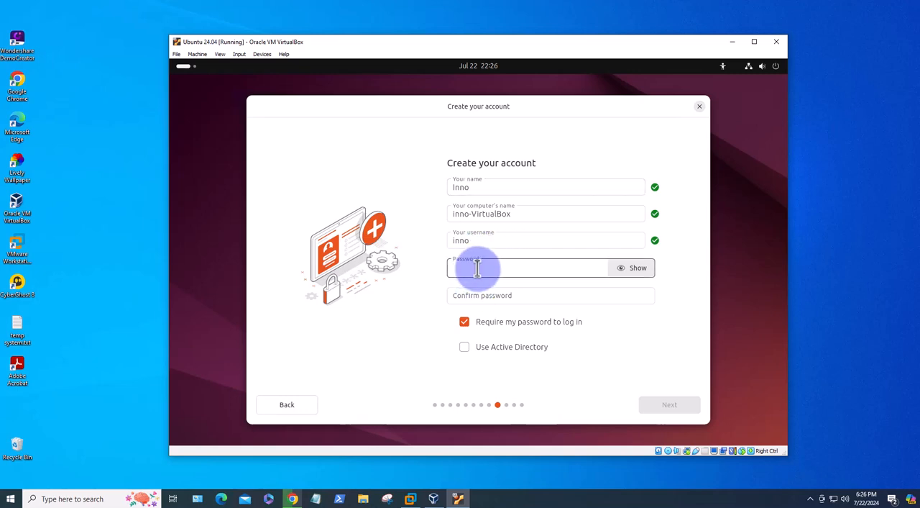
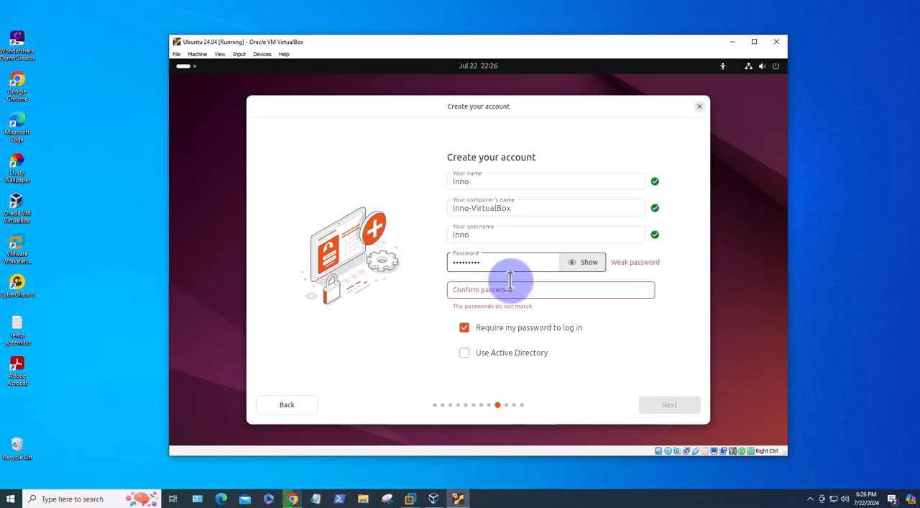
click(501, 289)
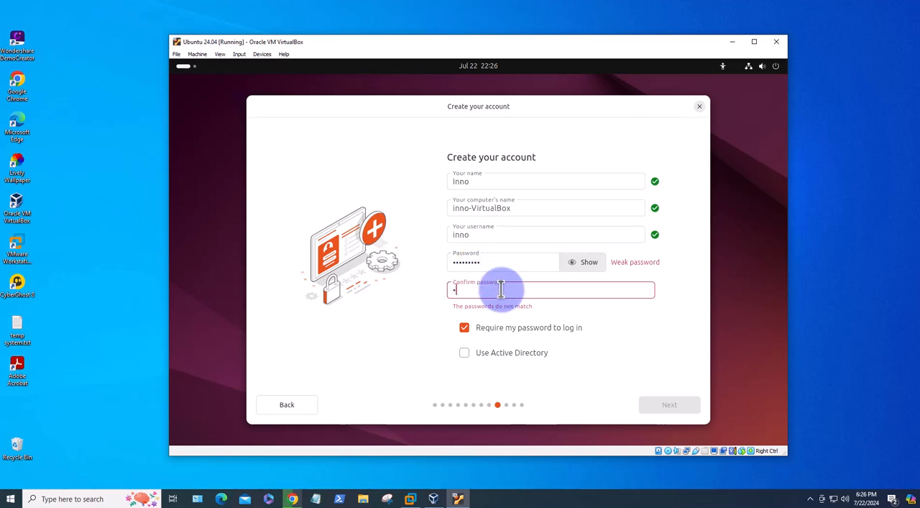
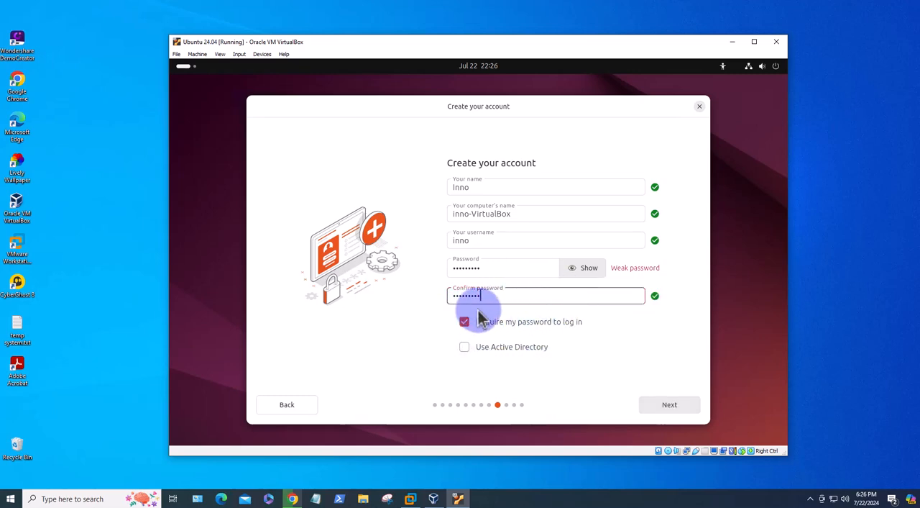
Accept the account details and start installing Ubuntu with the reviewed choices, showing the installation log during the process
click(671, 409)
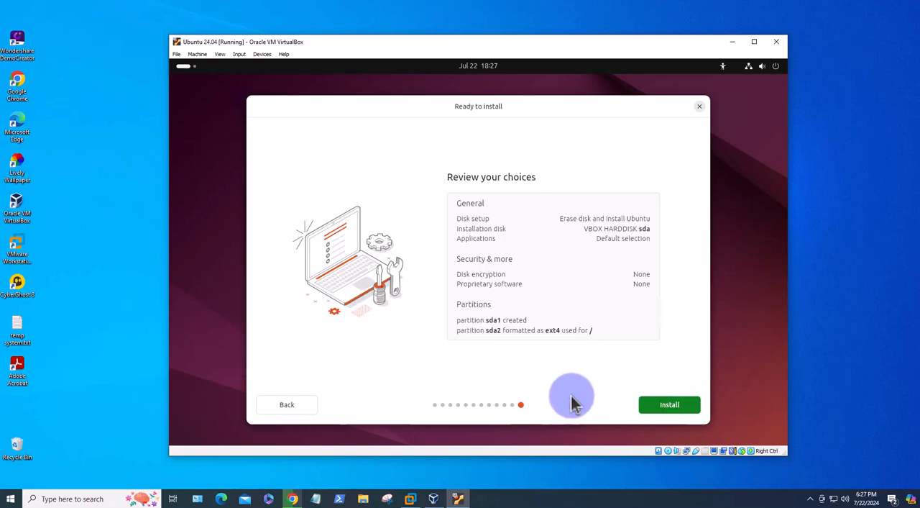
click(662, 406)
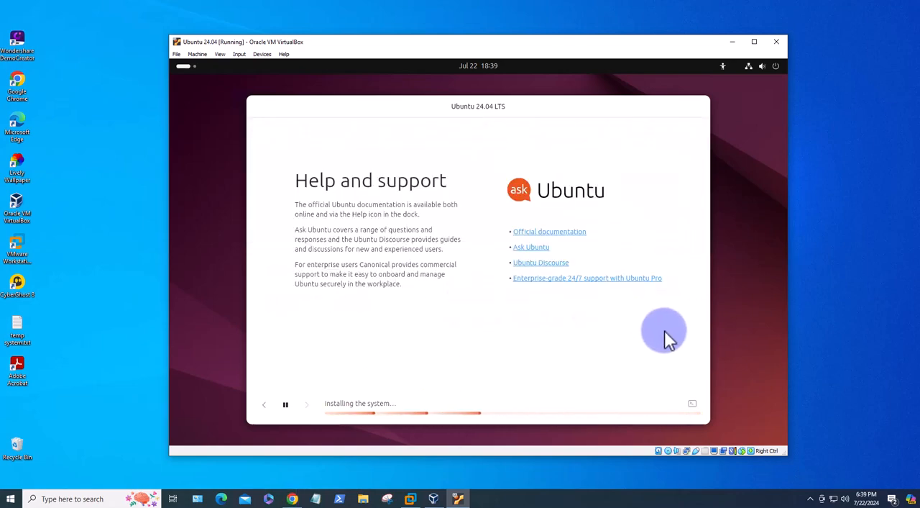
click(693, 404)
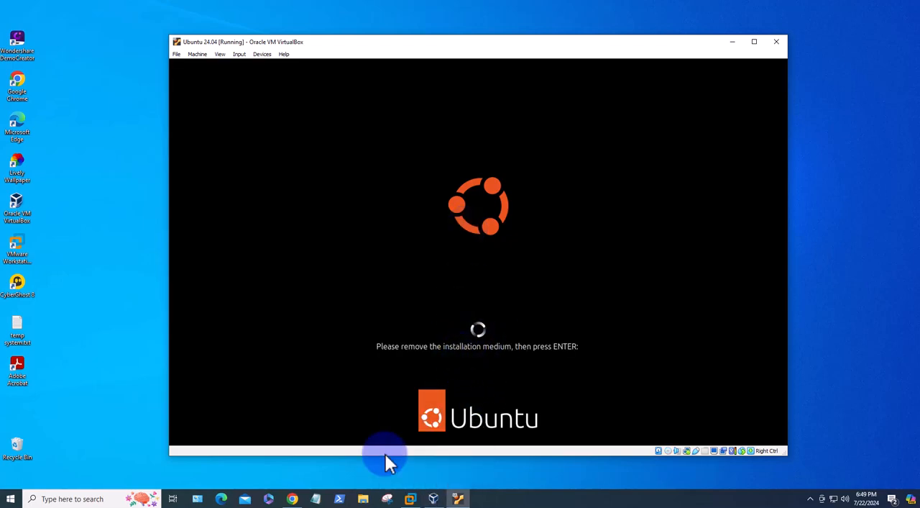
Check in the Ubuntu 24.04 machine's storage settings whether the installation medium is still in the optical drive, then close the settings
click(434, 499)
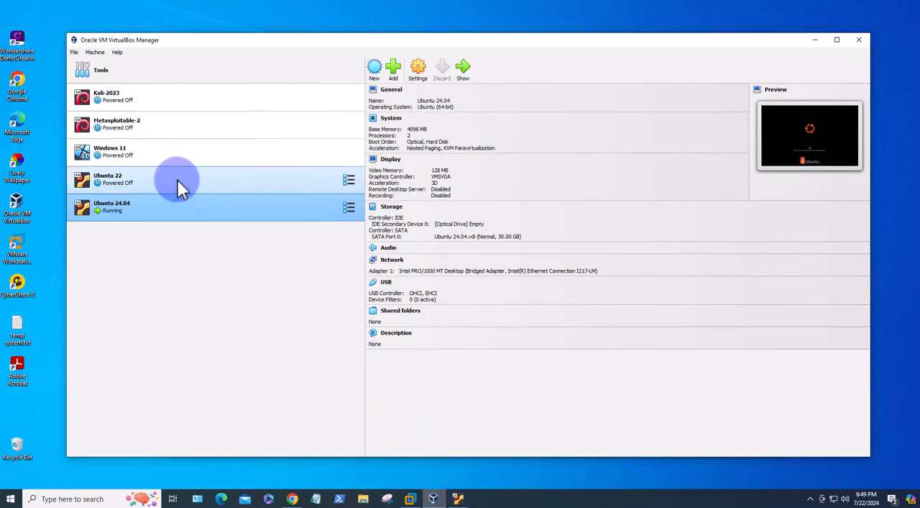
right_click(151, 212)
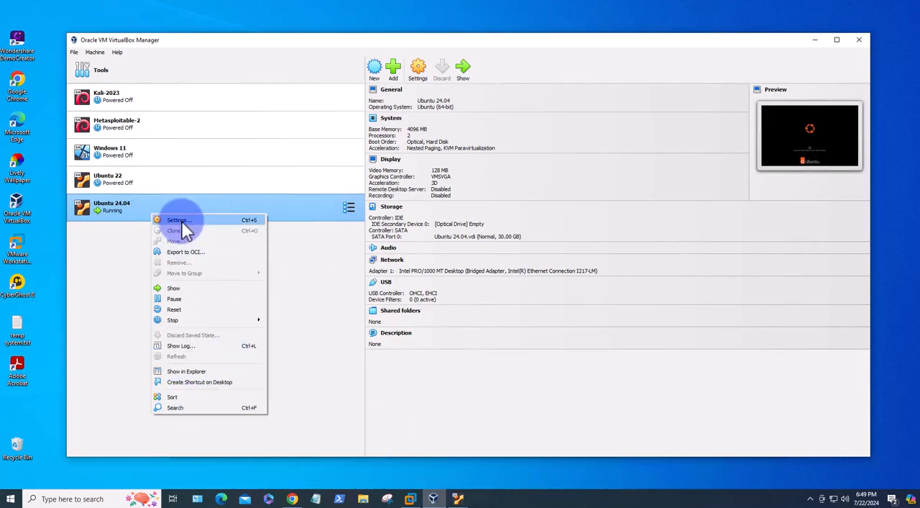
click(181, 221)
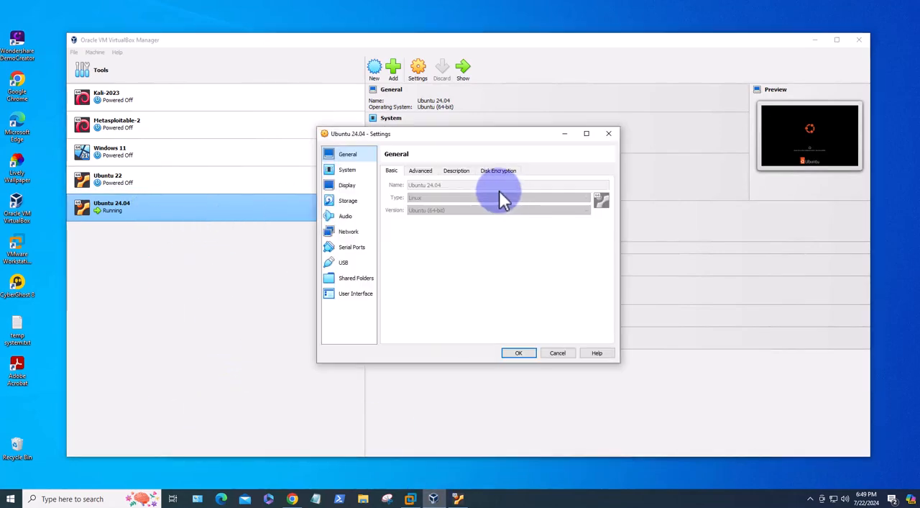
click(346, 201)
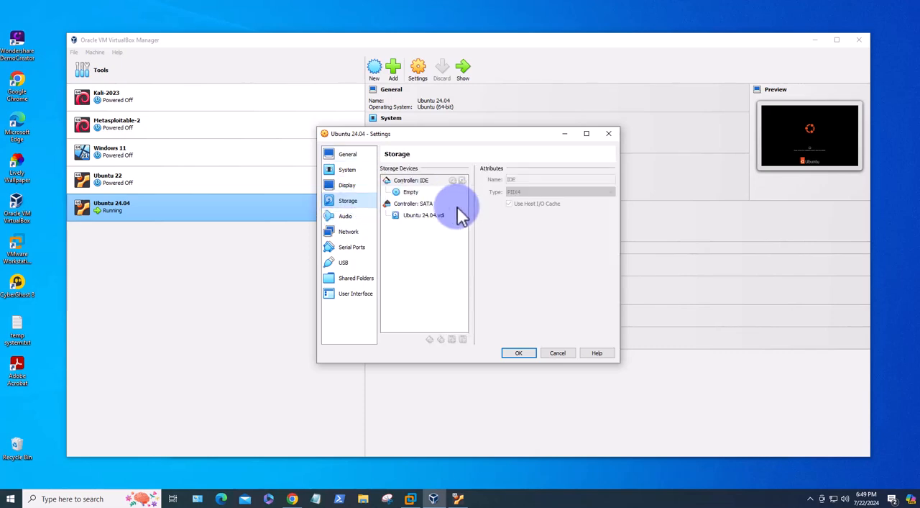
click(410, 193)
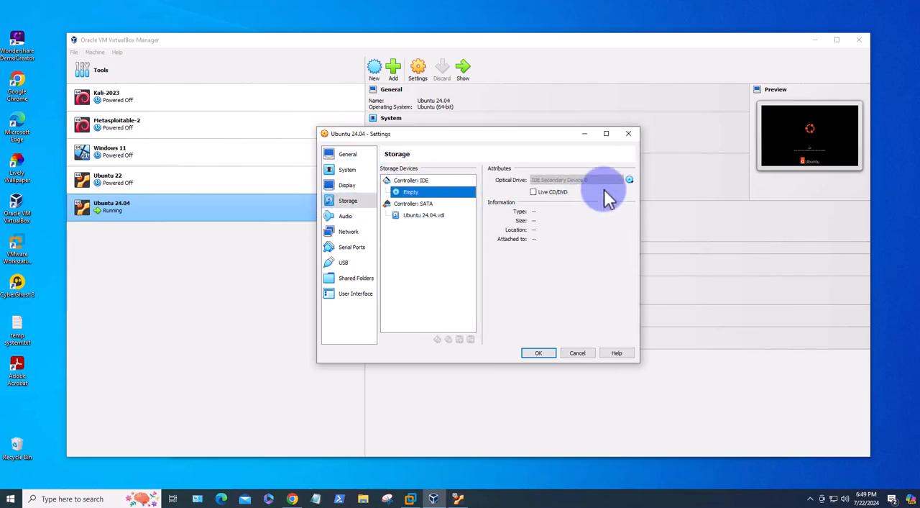
click(630, 180)
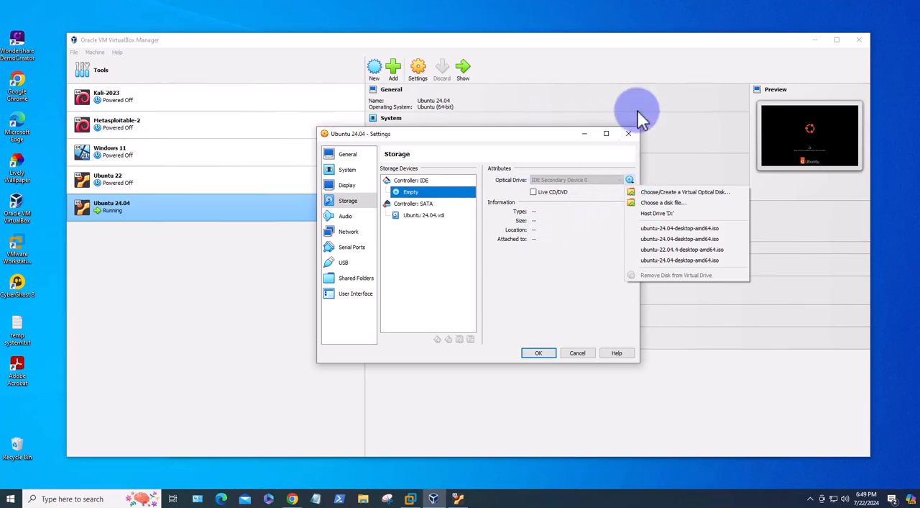
click(628, 135)
click(628, 135)
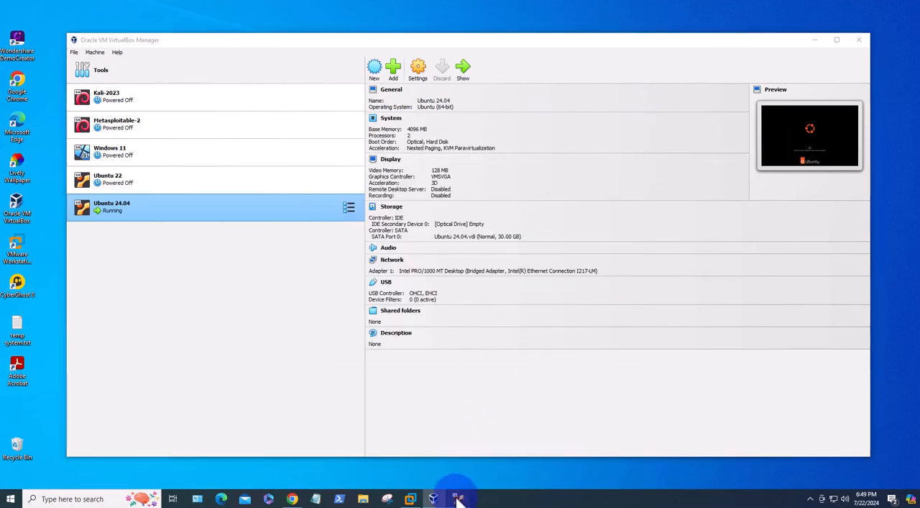
Return to the virtual machine, restart it into the installed system, and log in to Ubuntu with the account password
click(457, 499)
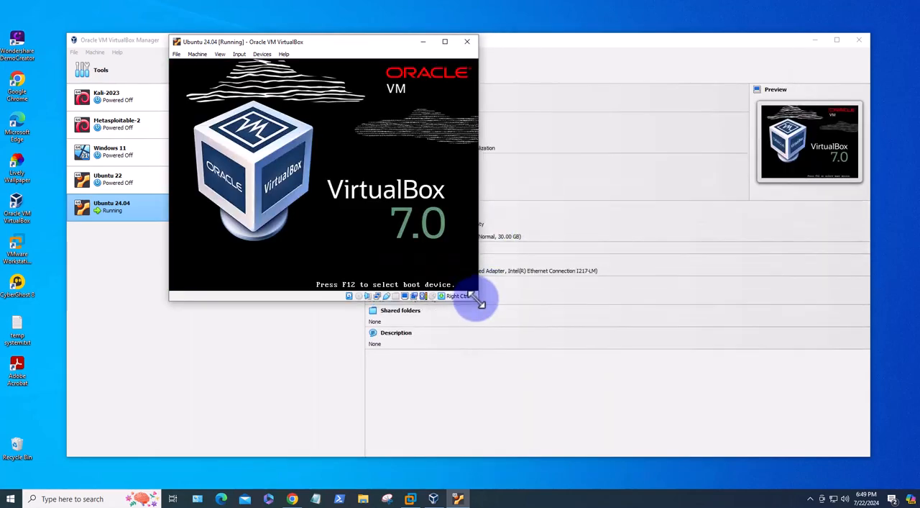
click(814, 39)
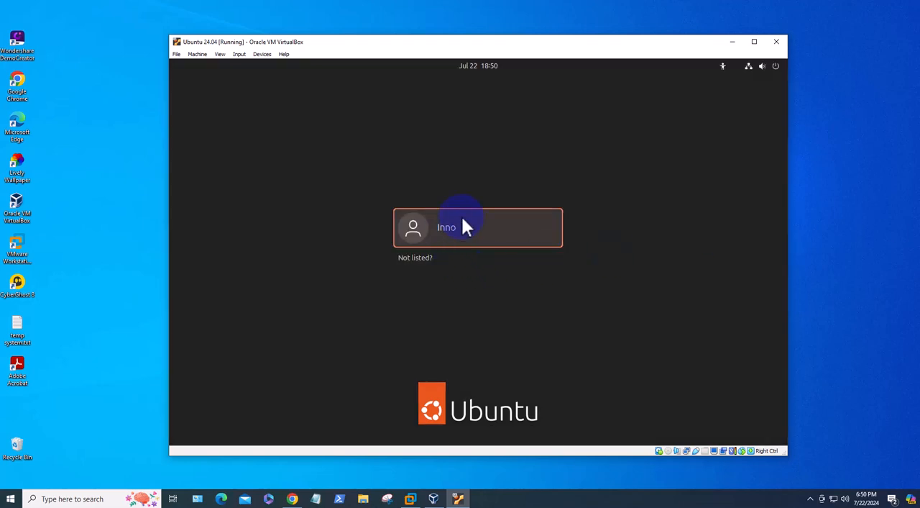
click(454, 234)
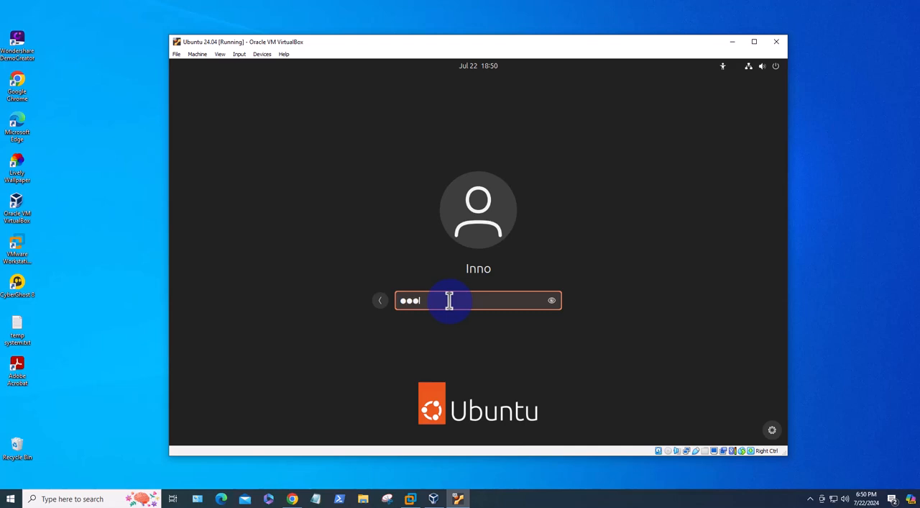
key(Return)
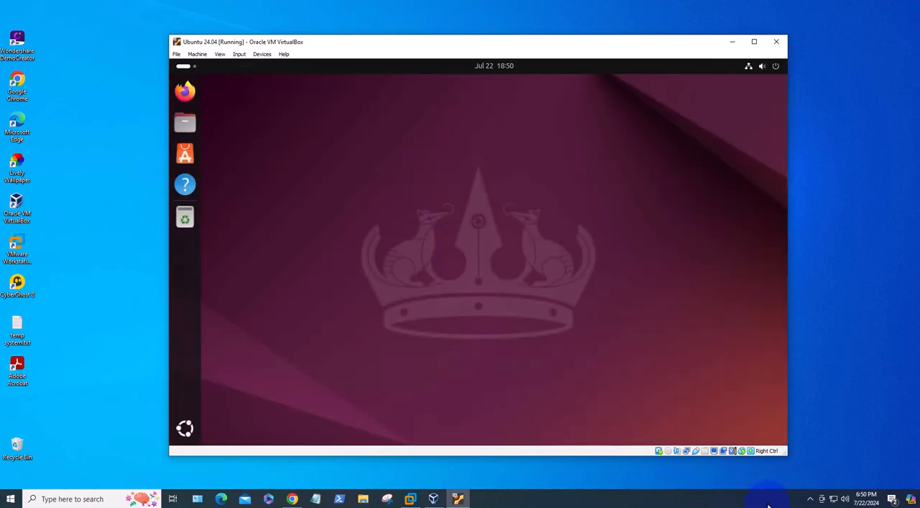
Enlarge and reposition the virtual machine window, and open a Terminal in Ubuntu
drag(785, 453, 873, 472)
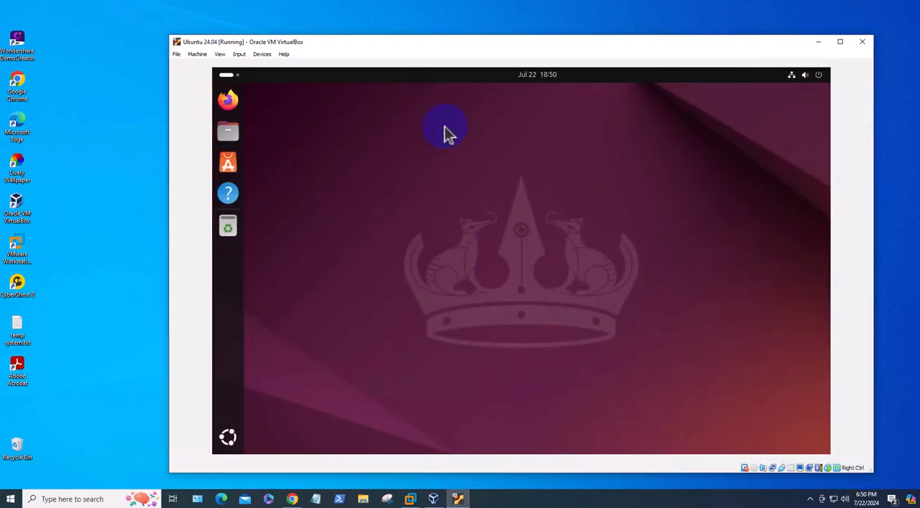
drag(352, 39, 330, 34)
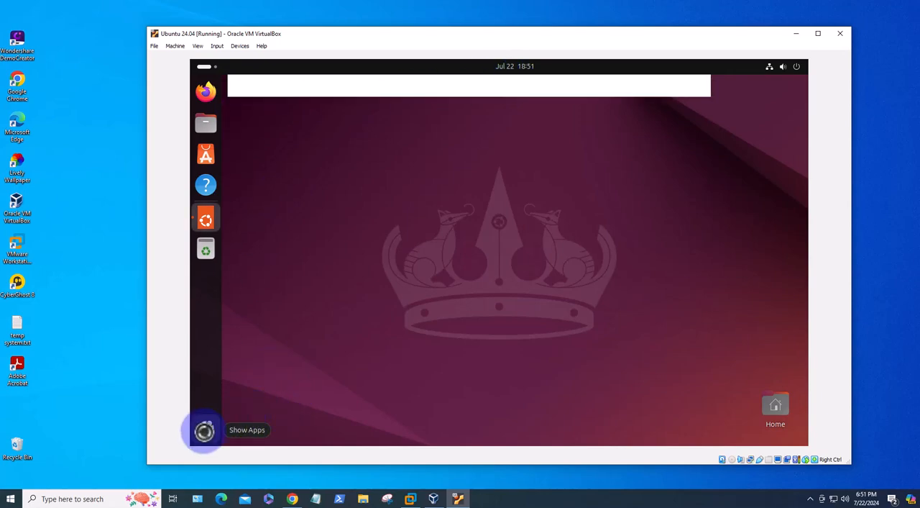
click(205, 429)
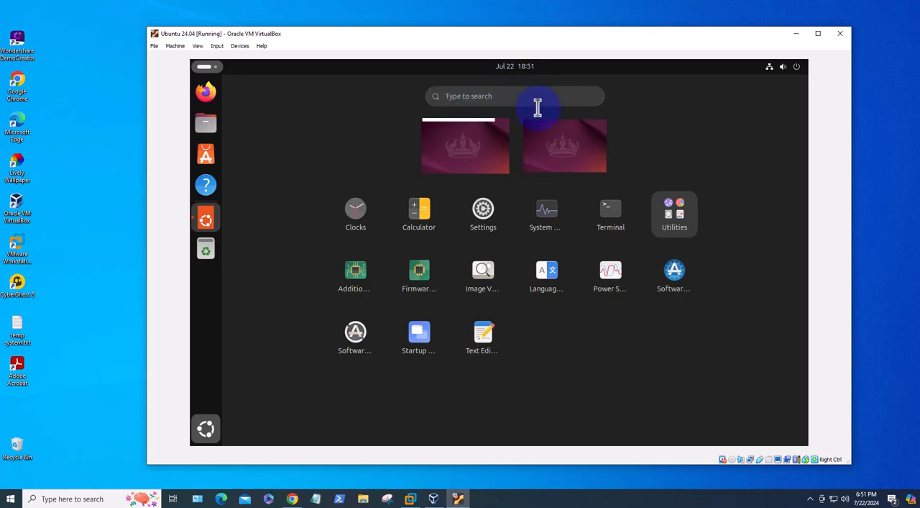
click(610, 213)
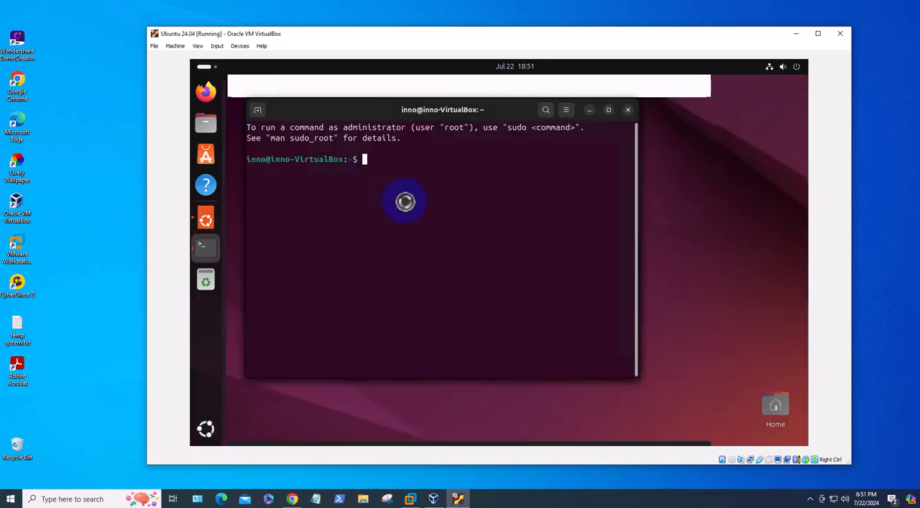
Display the release information with "cat /etc/os-release" and highlight the version entry in the output
text(cat )
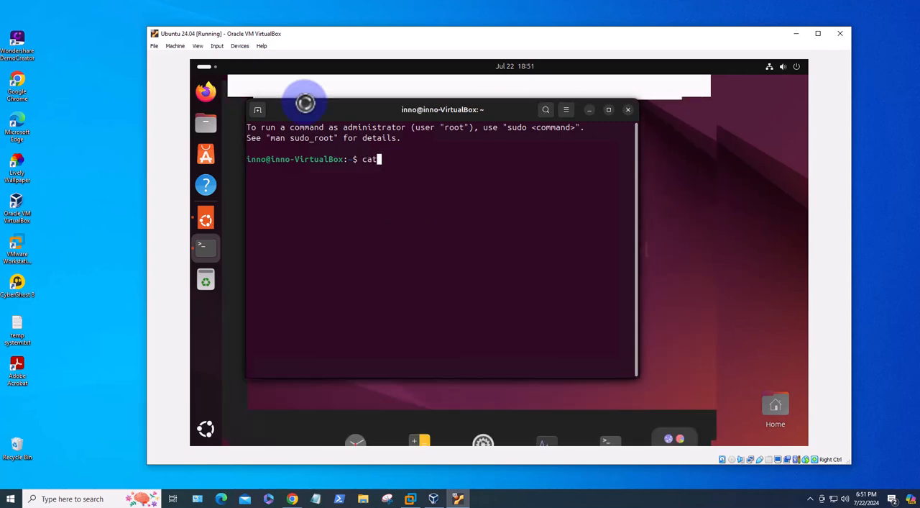
text(/etc/os-release)
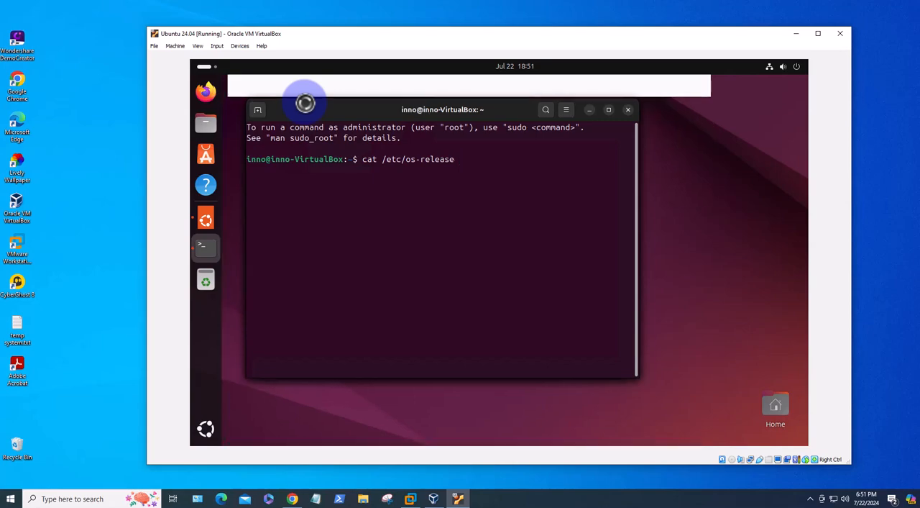
key(Return)
drag(248, 202, 338, 202)
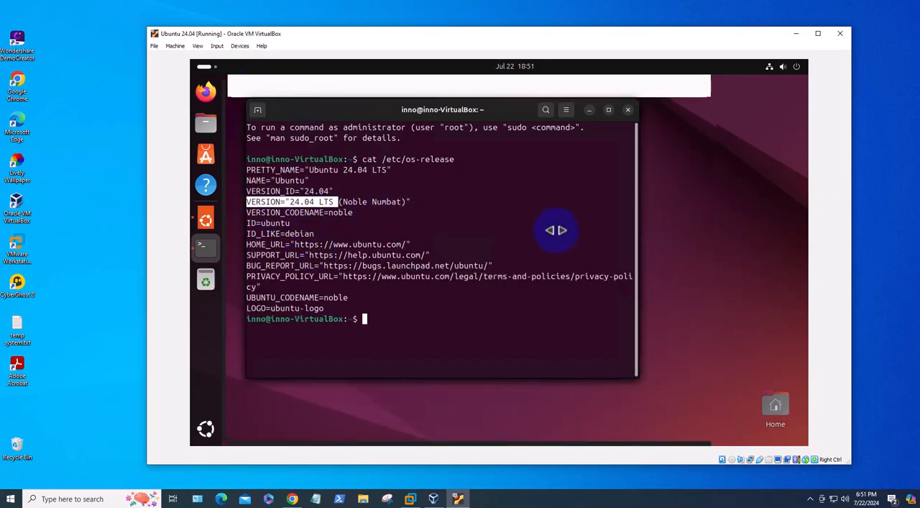